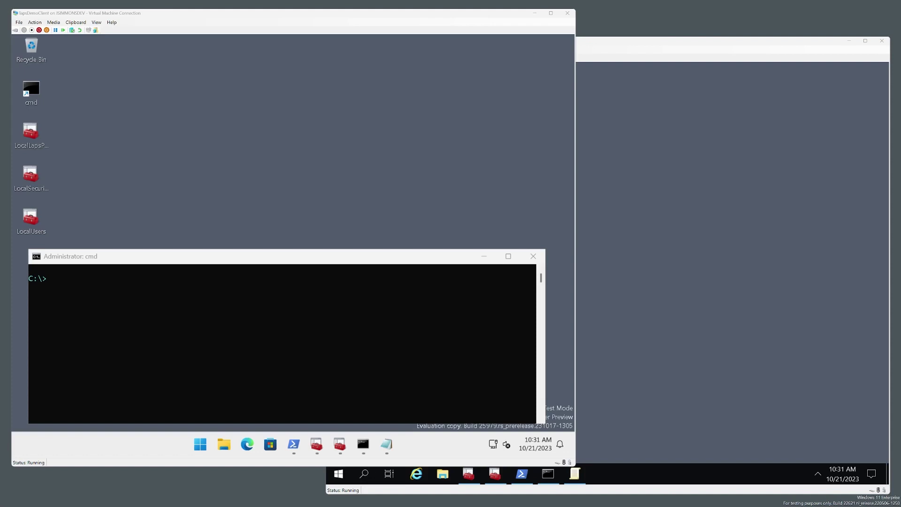
Step: Bring the lapsDemoDC domain controller's VM window in front of the client VM
click(344, 57)
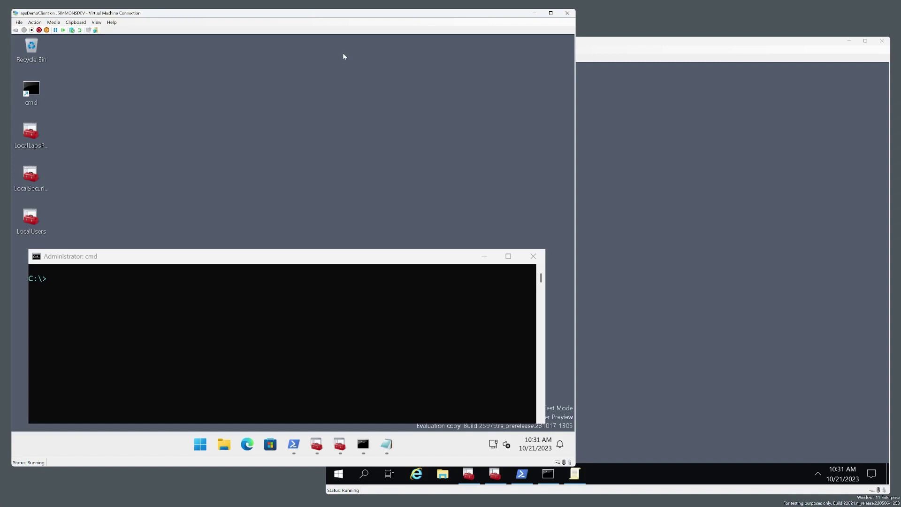
click(695, 147)
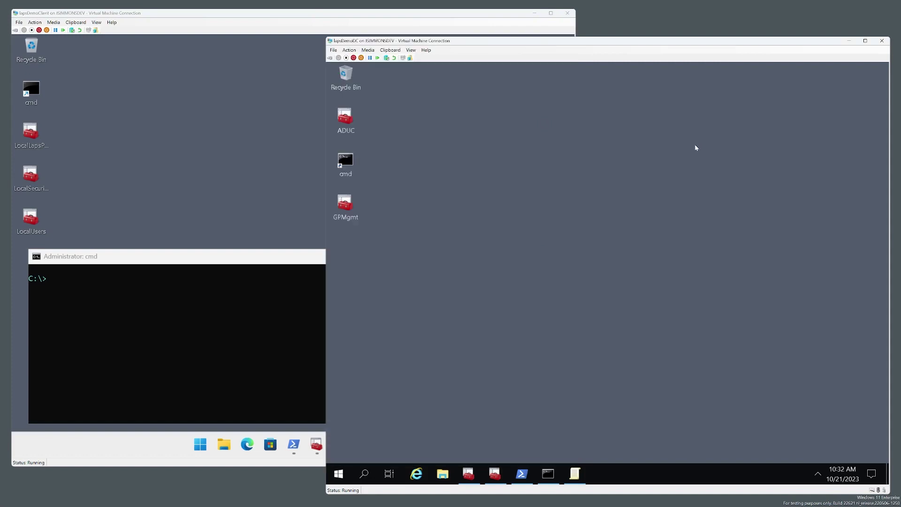
Step: Run winver to confirm Windows Server 2019 version 1809, then return to the client VM
key(super+r)
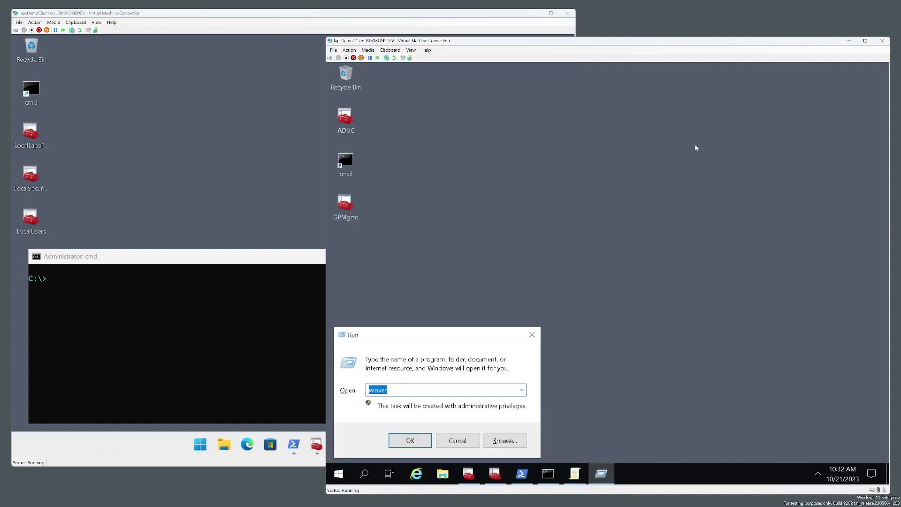
key(Return)
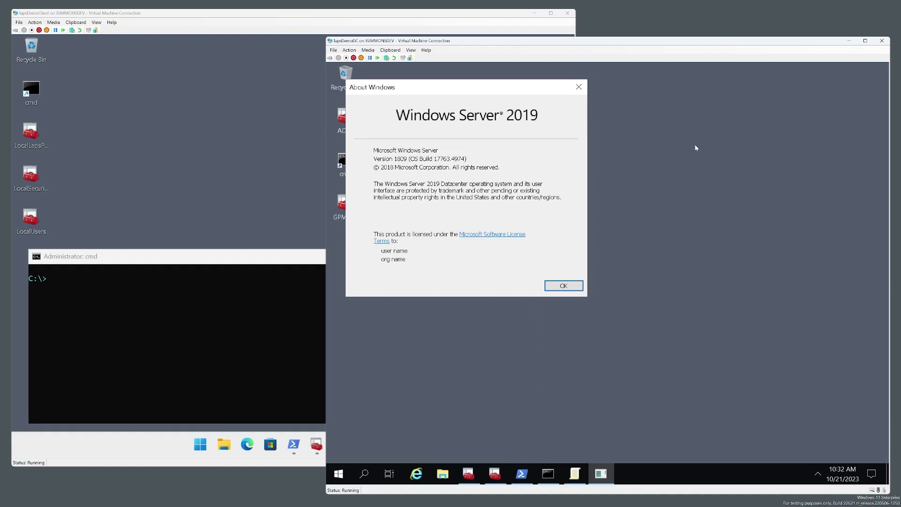
key(Return)
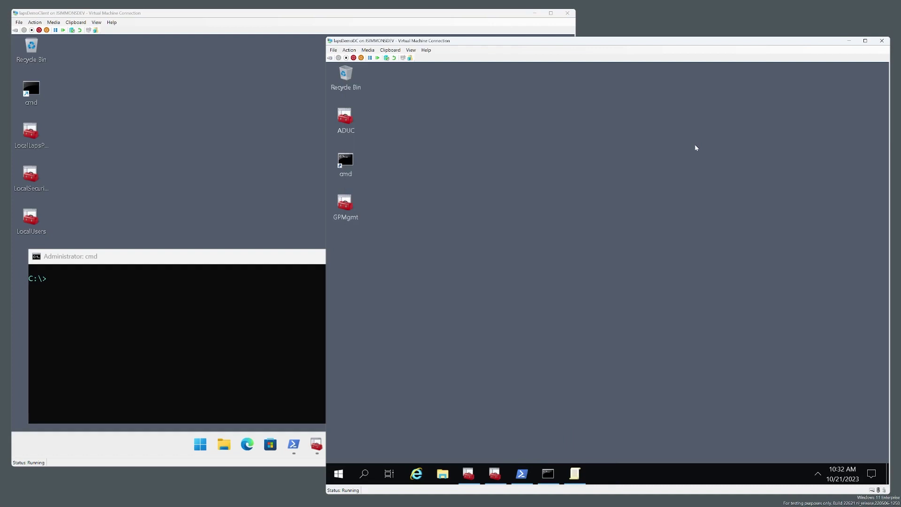
click(204, 135)
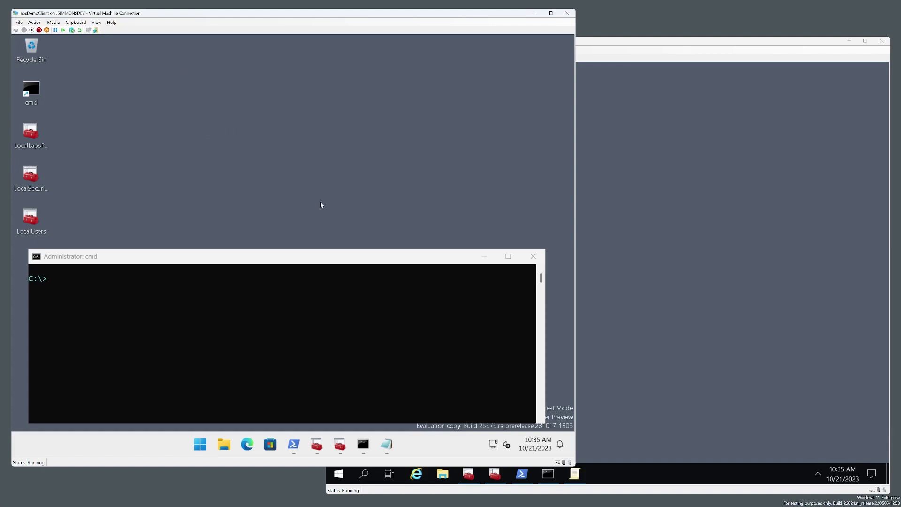
mouse_move(340, 448)
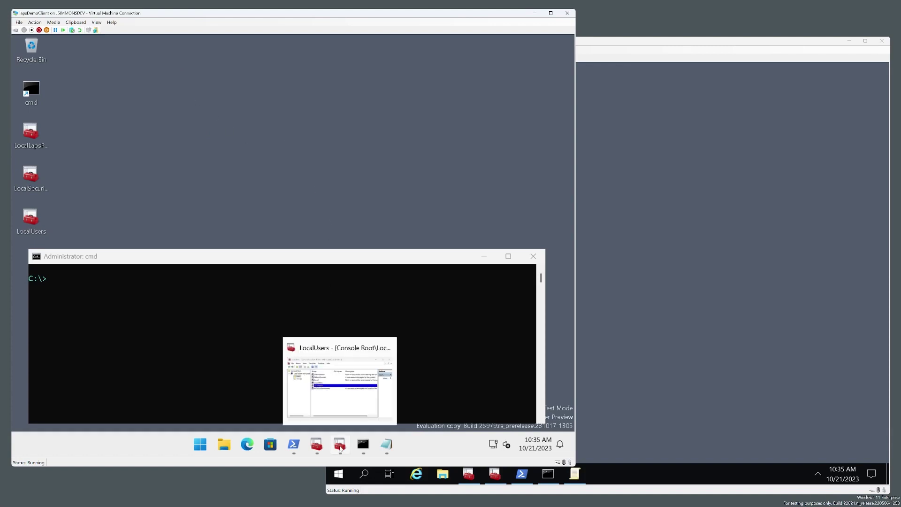
click(346, 408)
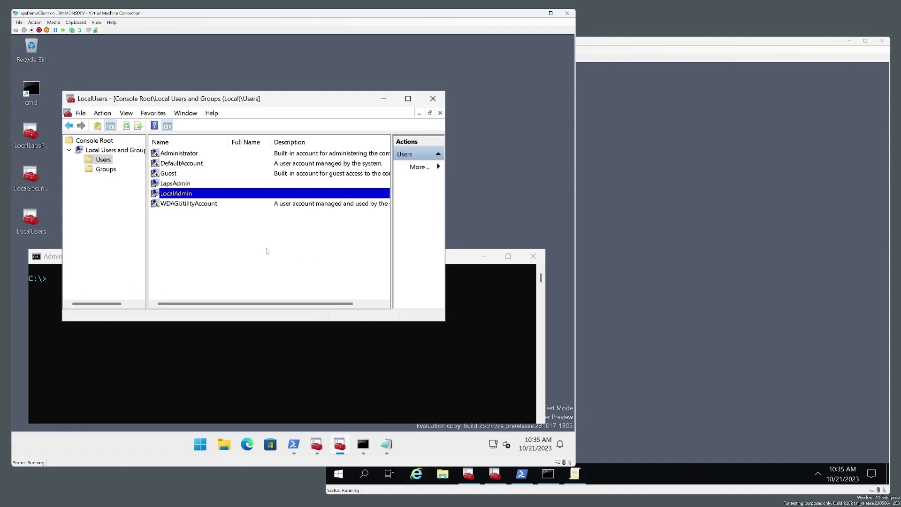
click(195, 155)
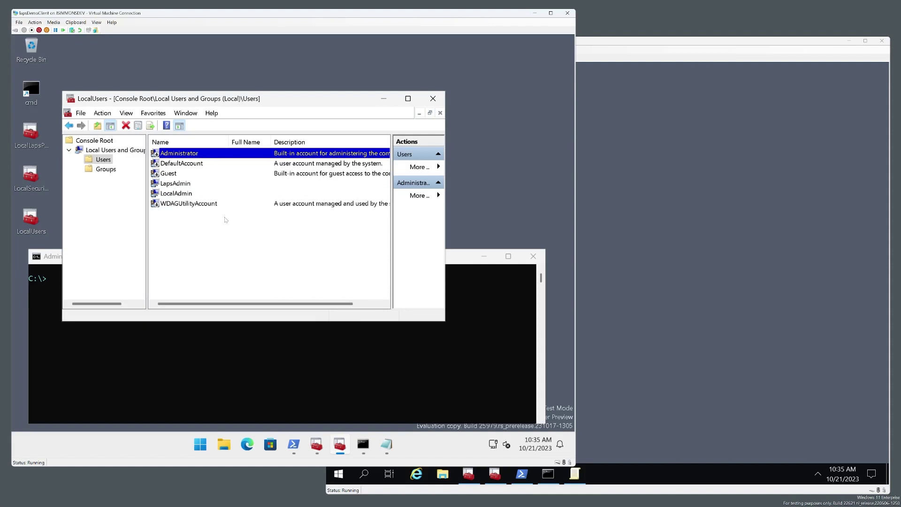
click(185, 194)
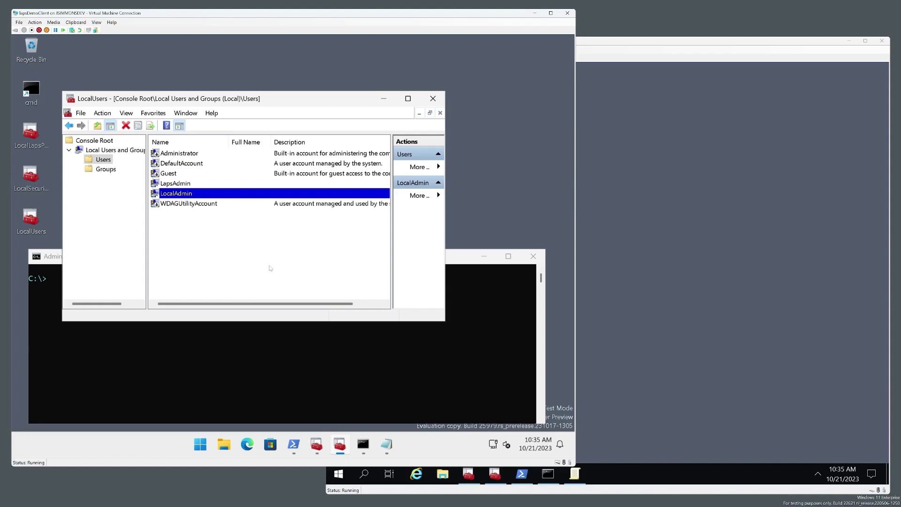
click(188, 184)
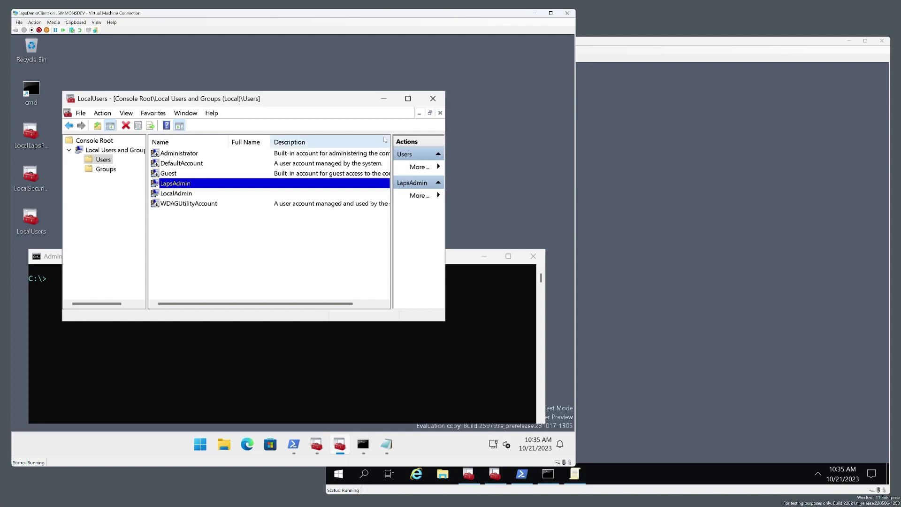
click(384, 100)
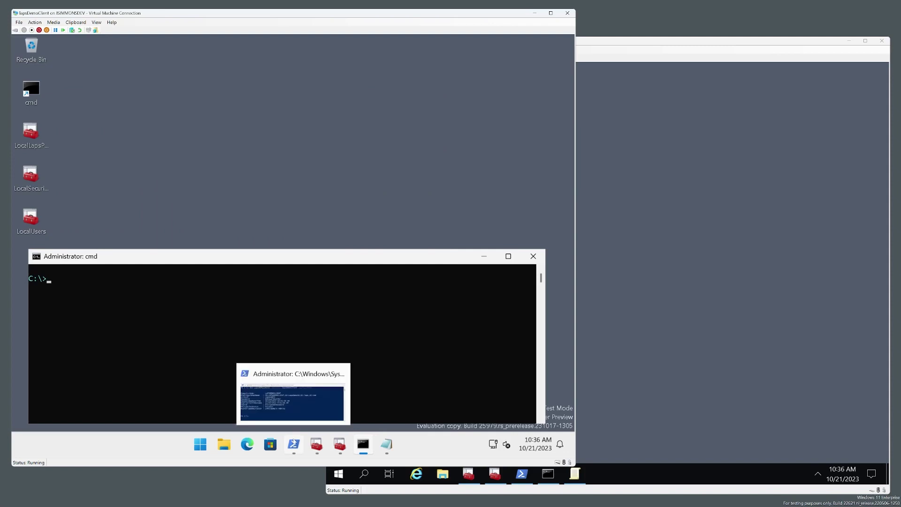
click(295, 444)
Step: Restore LocalLapsPolicy and review 'Name of administrator account to manage' without changing it
click(506, 49)
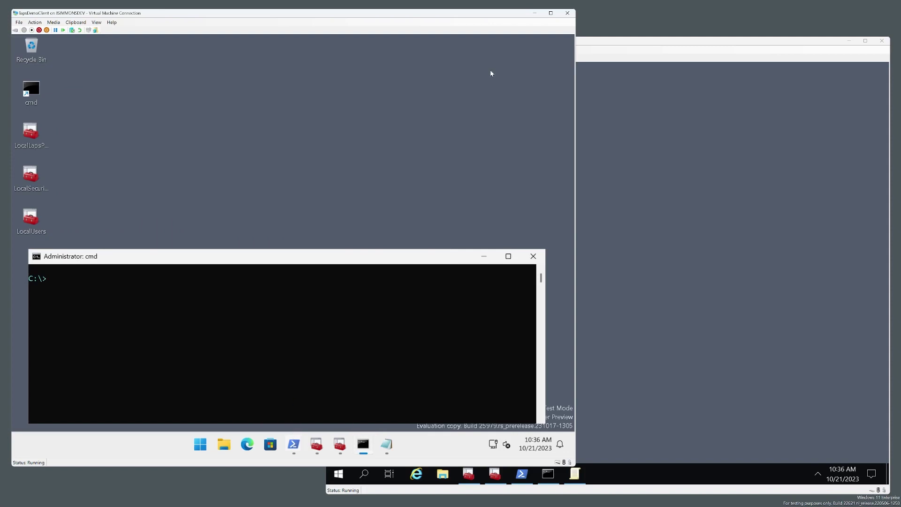
click(316, 444)
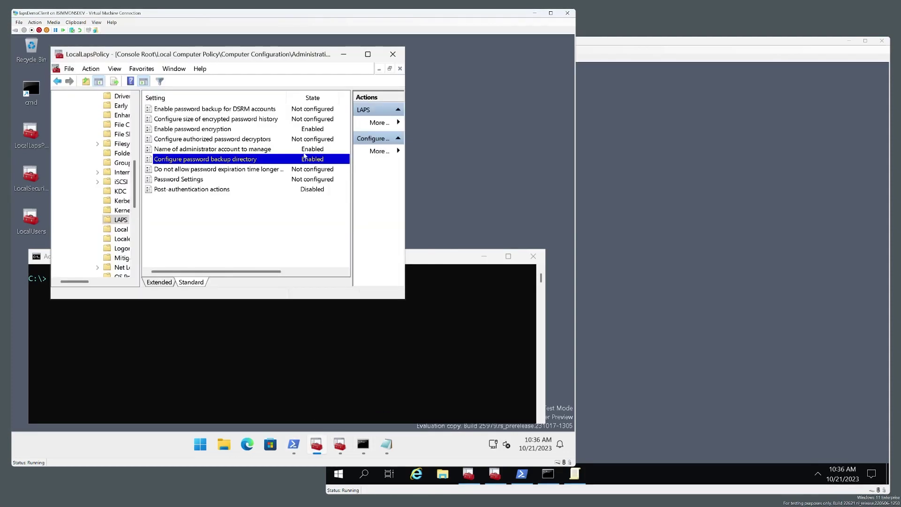
click(195, 190)
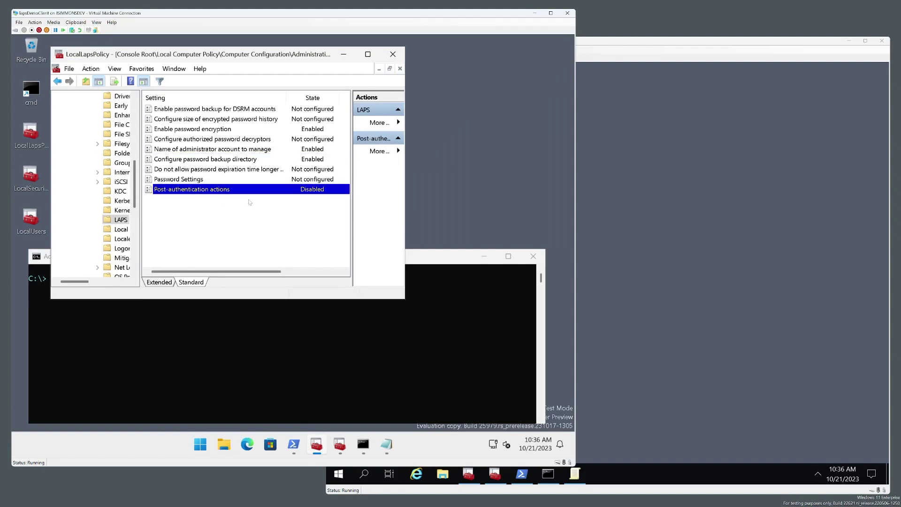
double_click(197, 149)
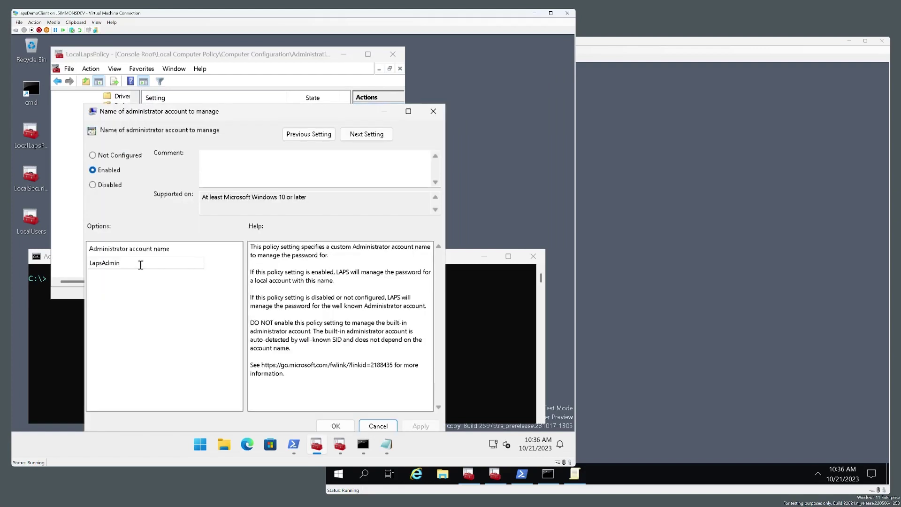
click(376, 428)
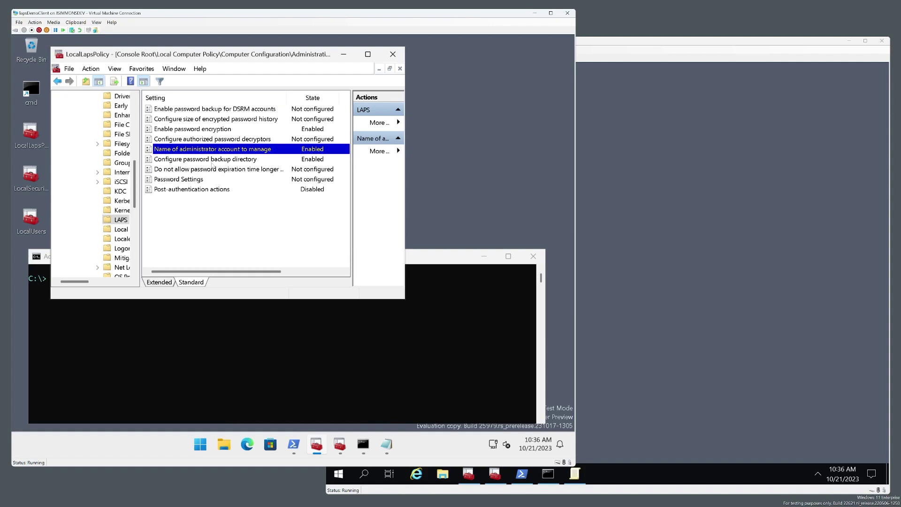
Step: Review the 'Configure password backup directory' setting, then close it unchanged
double_click(228, 159)
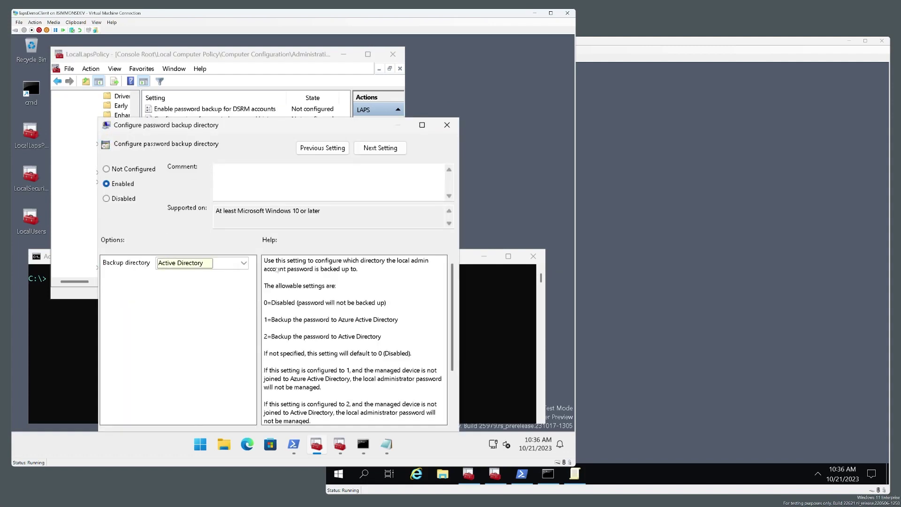
drag(302, 125, 336, 71)
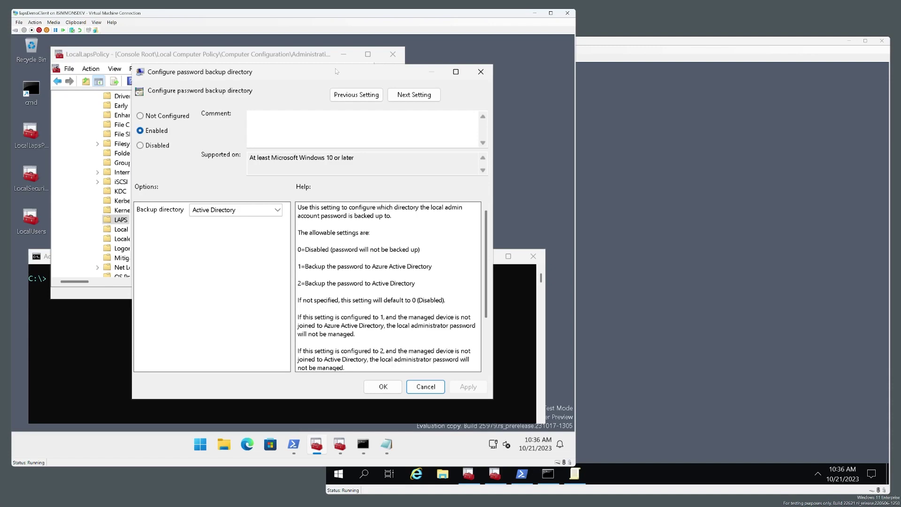
drag(335, 72, 328, 76)
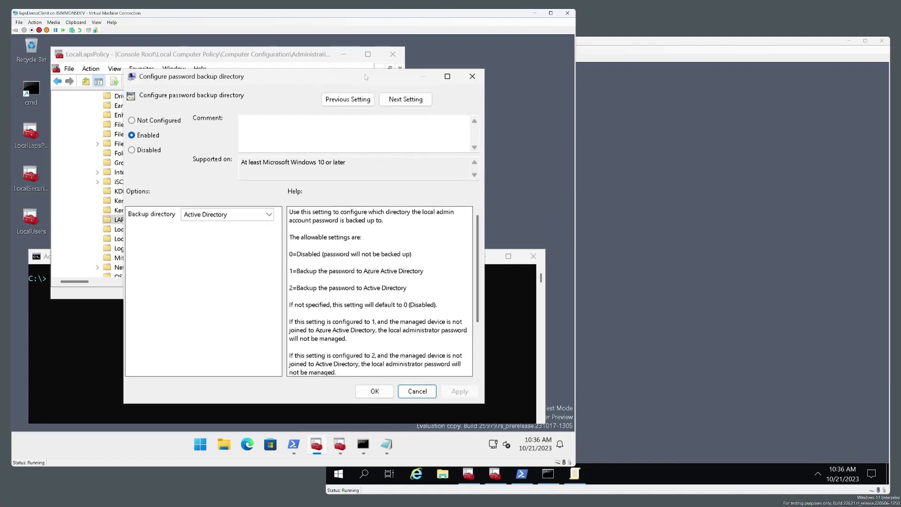
click(473, 82)
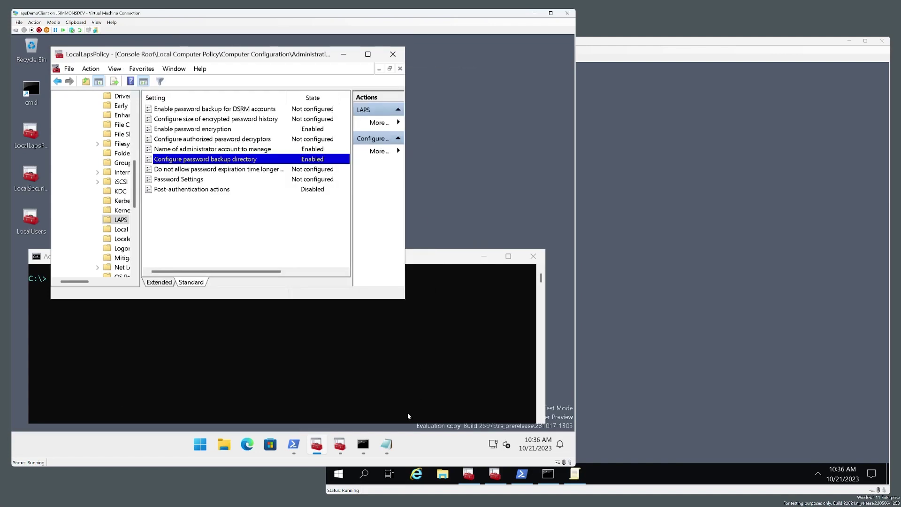
click(294, 444)
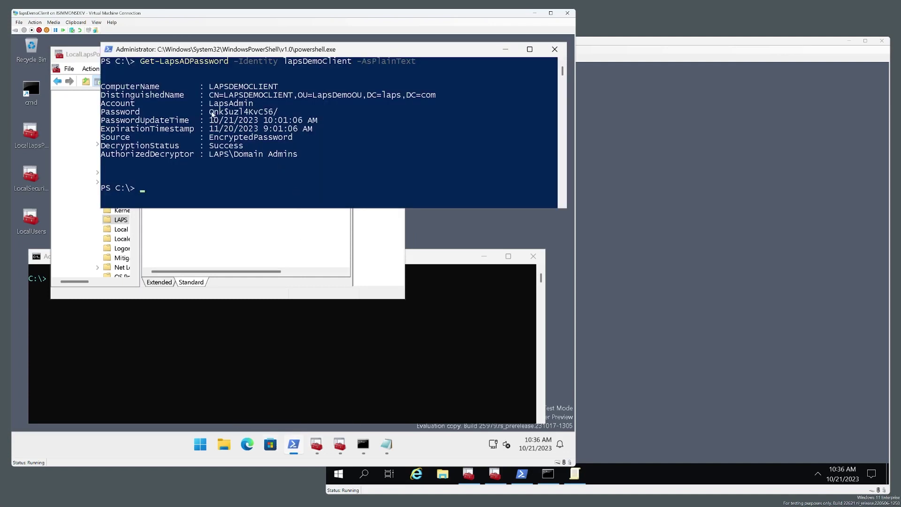
Step: Copy LapsAdmin's decrypted password from the Get-LapsADPassword output into Notepad
drag(210, 114, 276, 118)
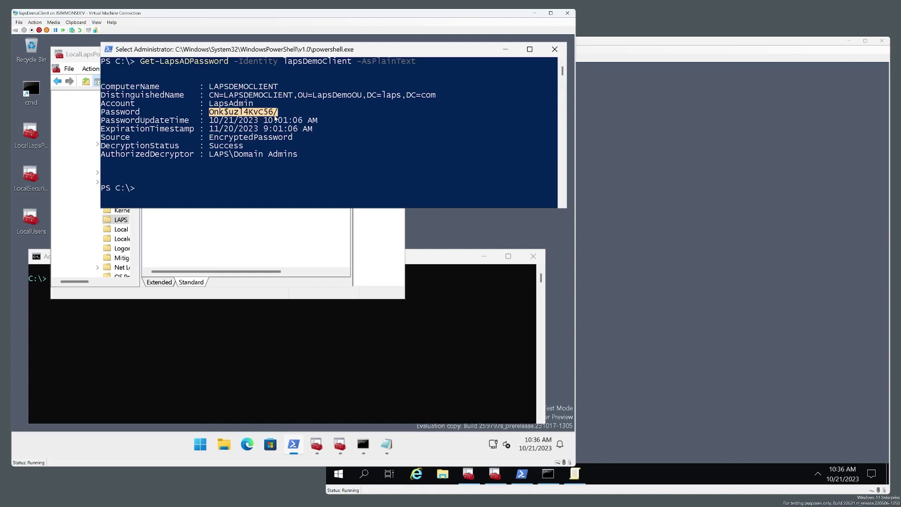
right_click(276, 118)
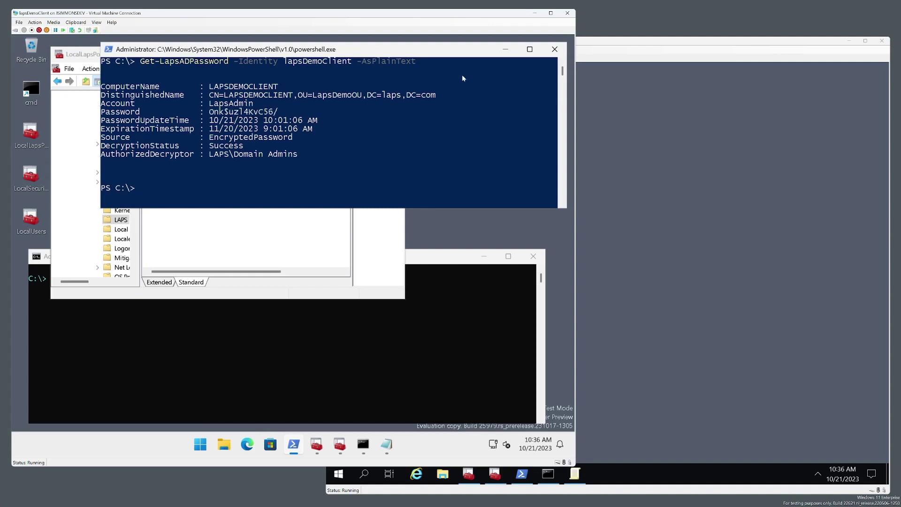
click(501, 52)
click(386, 444)
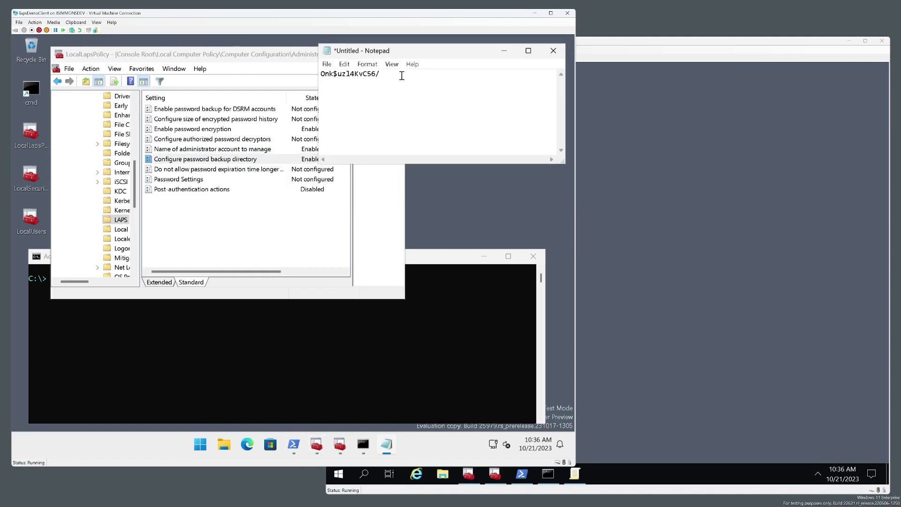
Step: Shrink the Notepad window and shift it slightly to the right
drag(564, 167, 538, 127)
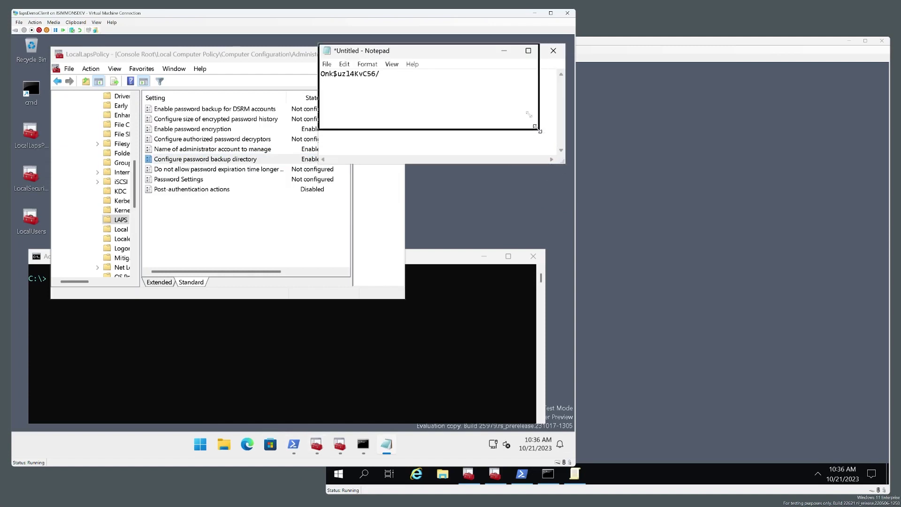
drag(445, 51, 471, 55)
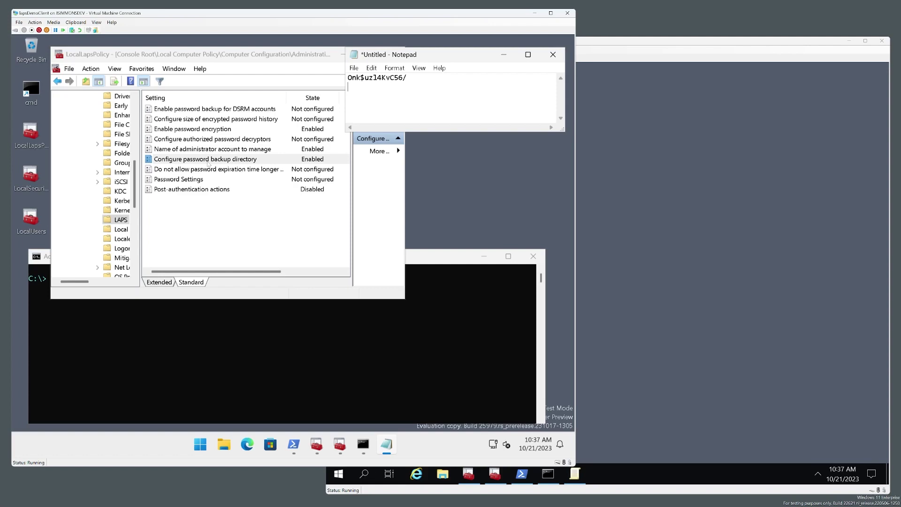
click(276, 365)
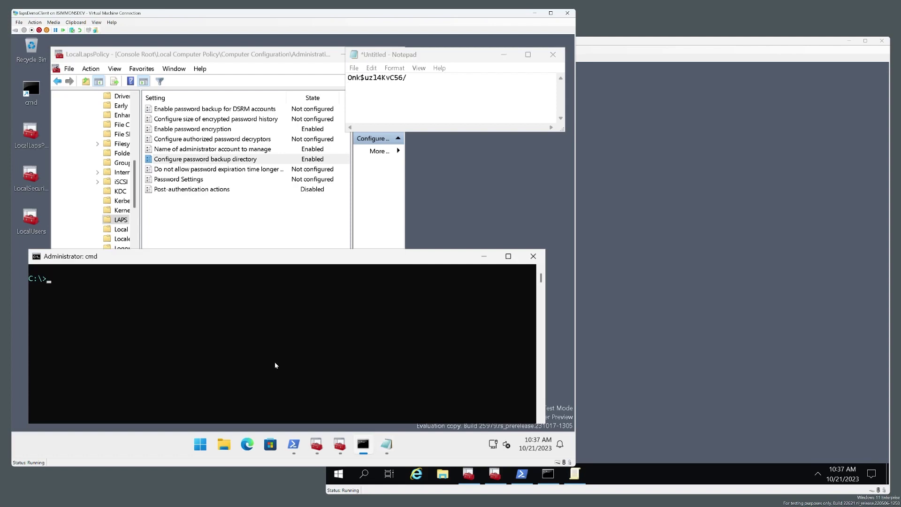
Step: Run net user LocalAdmin and copy its Password last set date
text(net user LocalAdmin)
key(Return)
scroll(275, 361, up, 4)
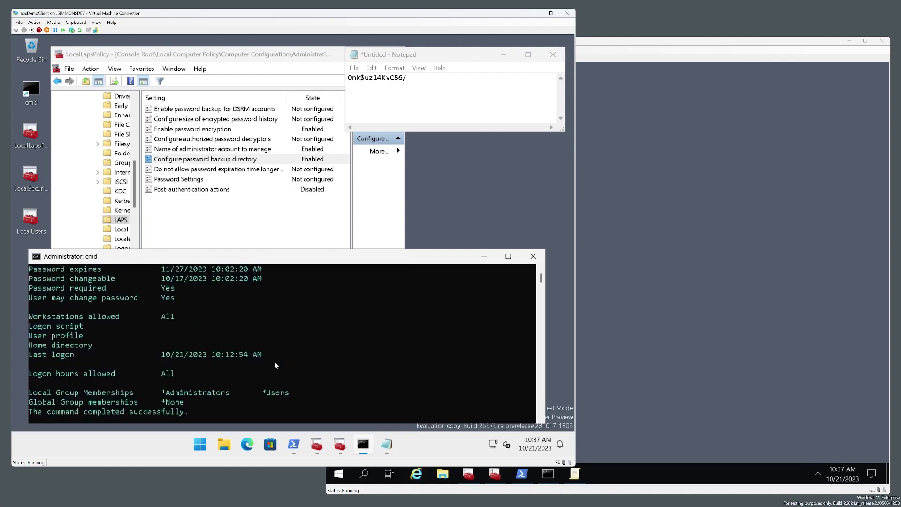
scroll(170, 349, up, 1)
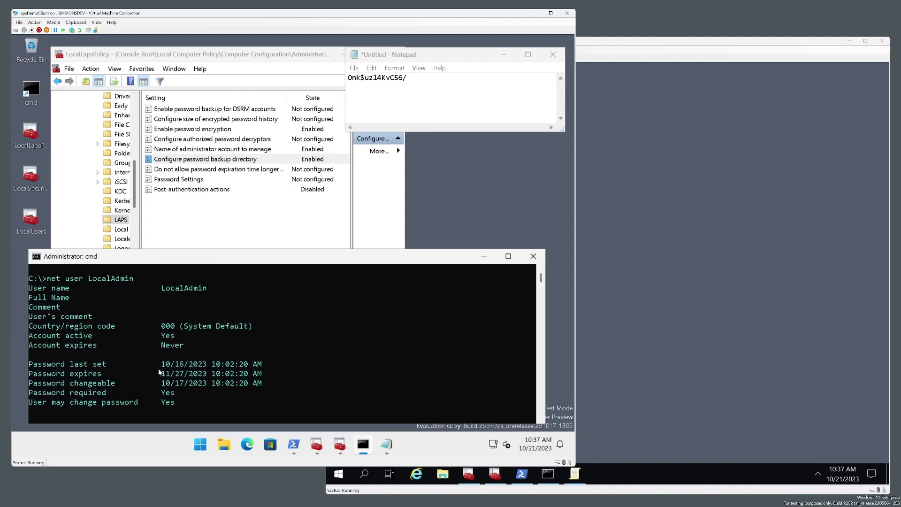
drag(162, 364, 262, 368)
right_click(261, 368)
Step: Run net user LapsAdmin, copy its Password last set date, and clear the console
key(Up)
key(Right)
key(Delete)
key(Delete)
key(Delete)
key(Delete)
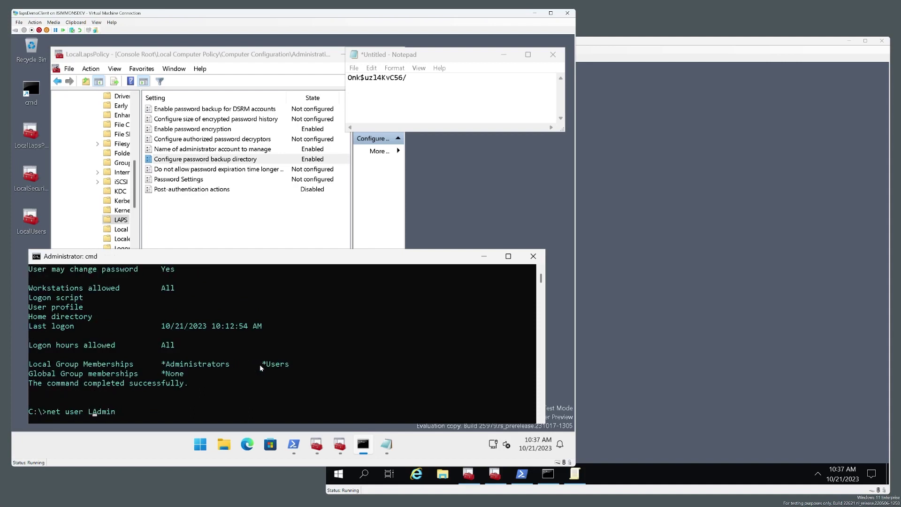
text(aps)
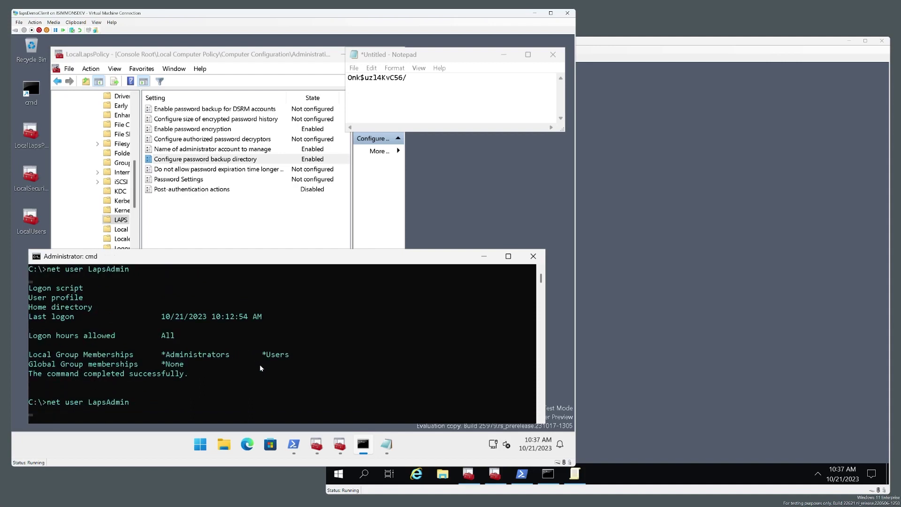
scroll(260, 368, up, 5)
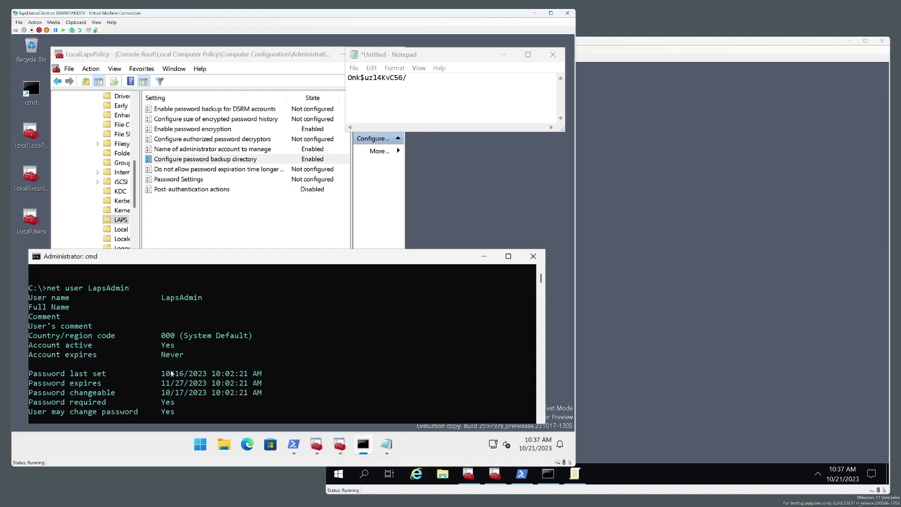
drag(164, 375, 259, 374)
right_click(259, 374)
text(cls)
key(Return)
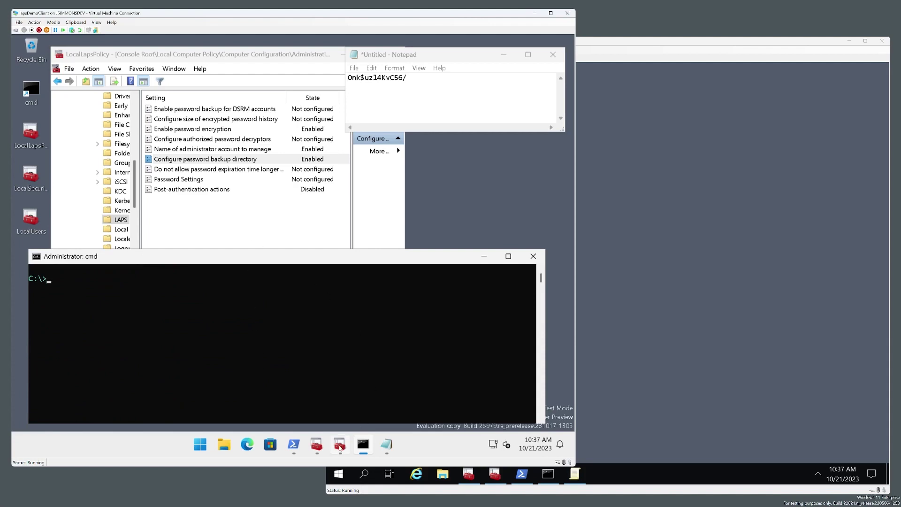
Step: Run net accounts and copy the 42-day Maximum password age line
mouse_move(339, 444)
click(338, 405)
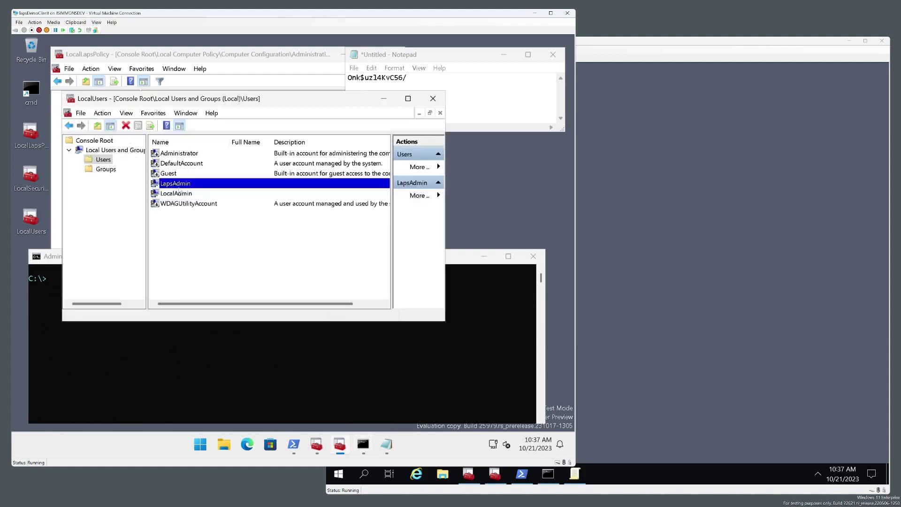
click(218, 349)
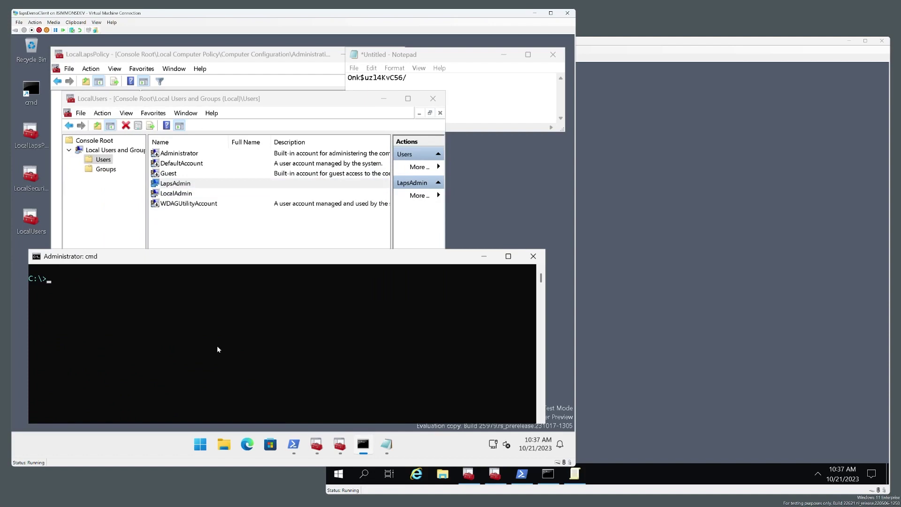
text(net accounts)
key(Return)
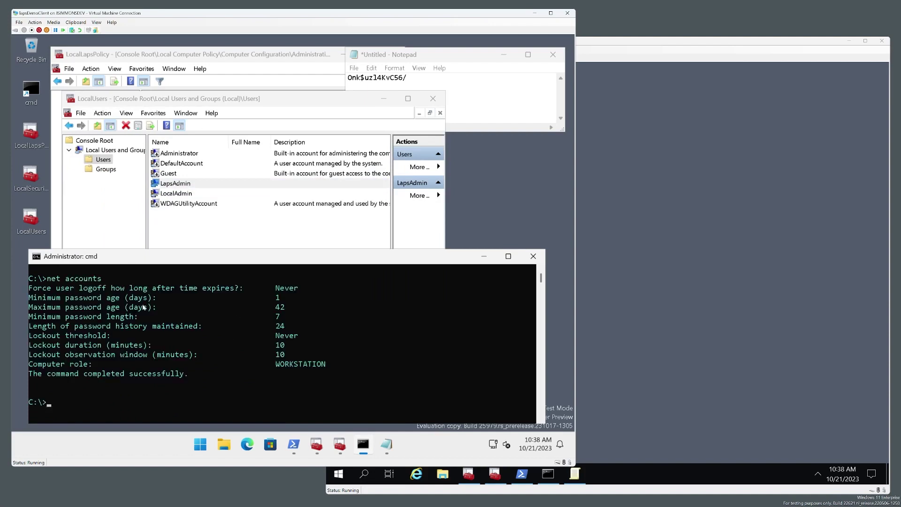
drag(31, 308, 285, 309)
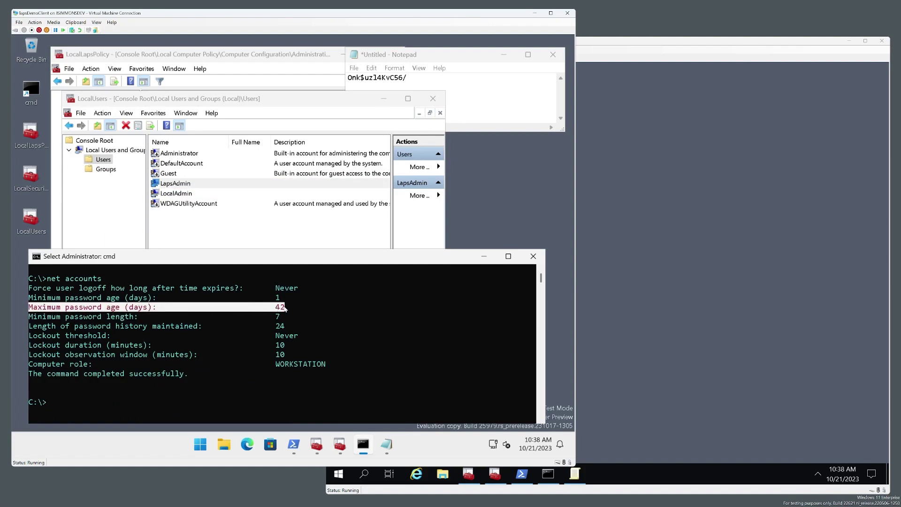
key(ctrl+c)
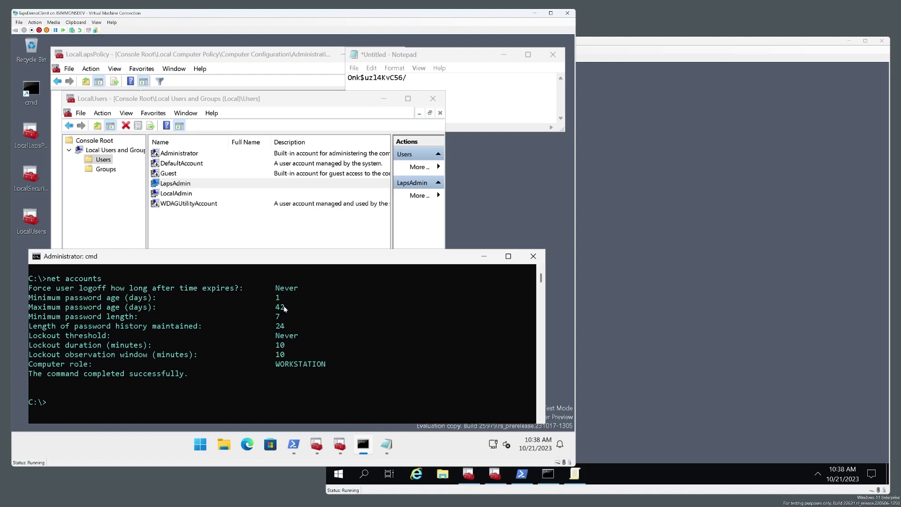
click(187, 184)
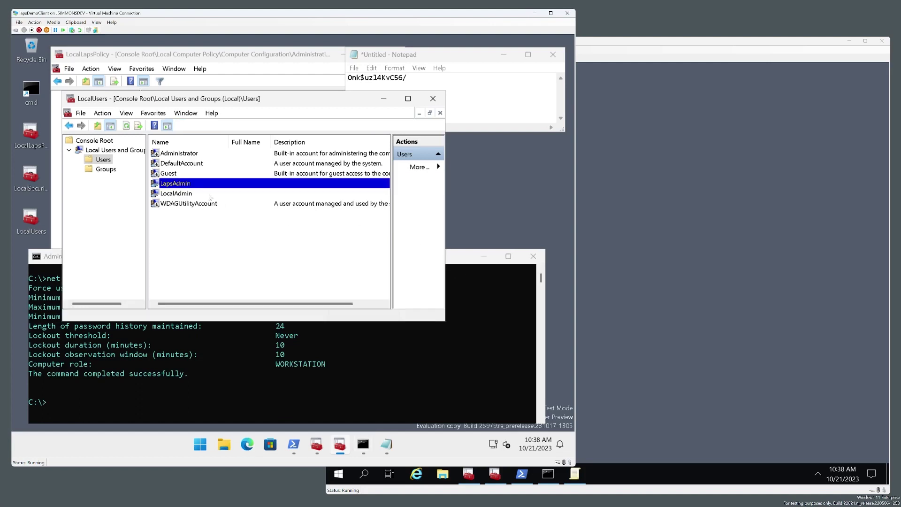
Step: View the LocalAdmin and LapsAdmin account properties in Local Users and Groups
double_click(181, 194)
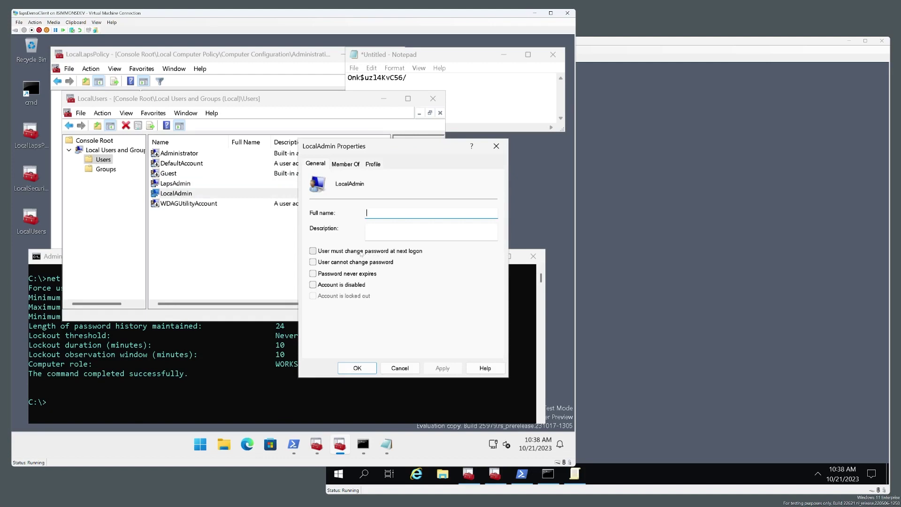
key(Escape)
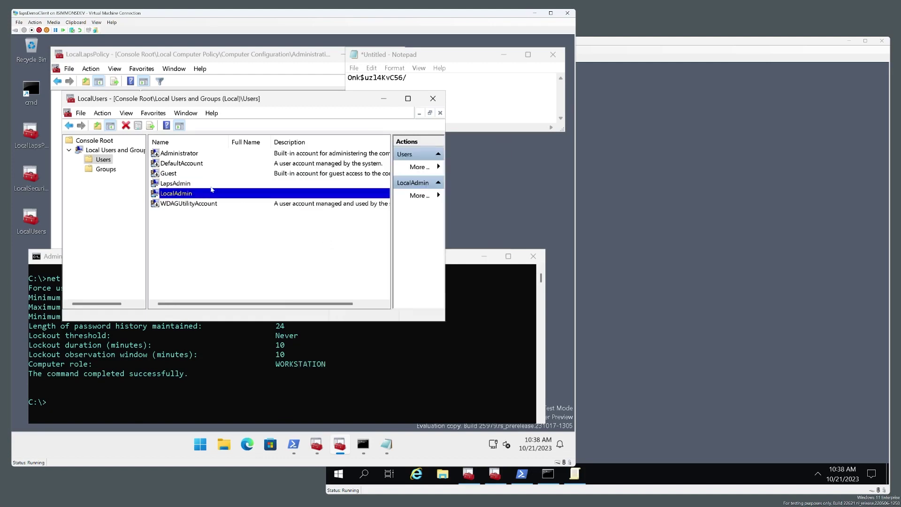
double_click(175, 185)
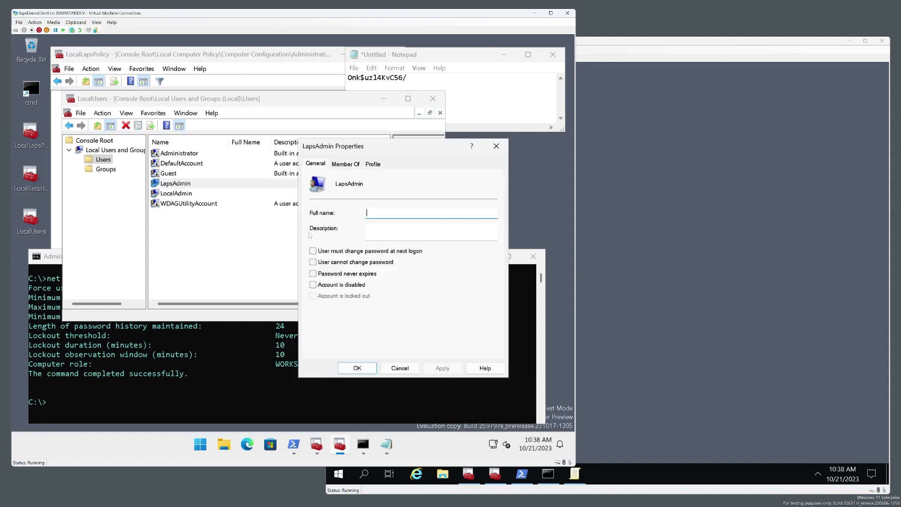
key(Escape)
Step: Clear the console with cls and start typing a runas command for LocalAdmin
click(366, 364)
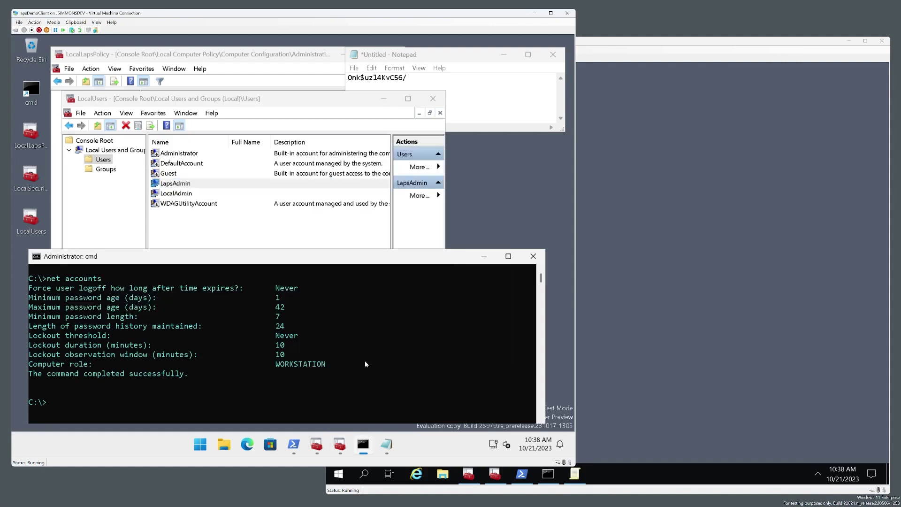
text(cls)
key(Return)
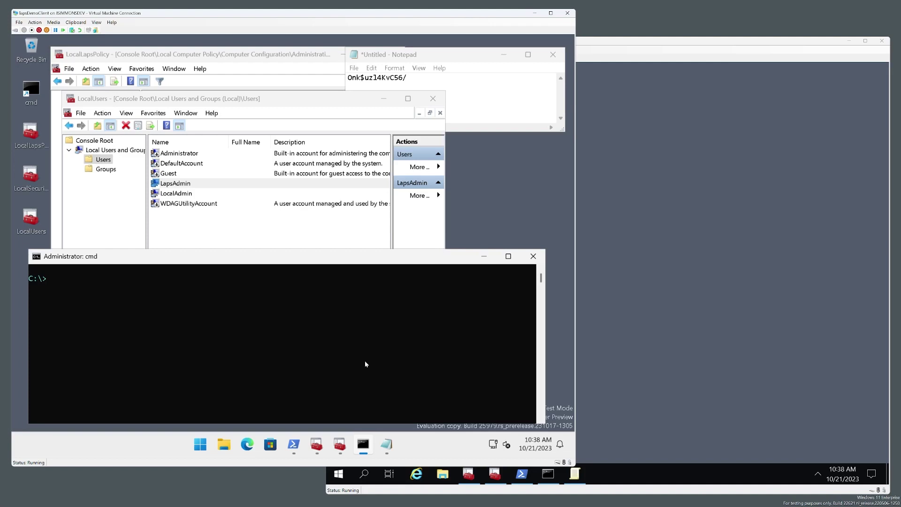
text(runas.exe /u:LocalAu)
Step: Run runas for LocalAdmin with cmd.exe, submit the password, and close the resulting console
key(End)
text(dmin cmd.exe)
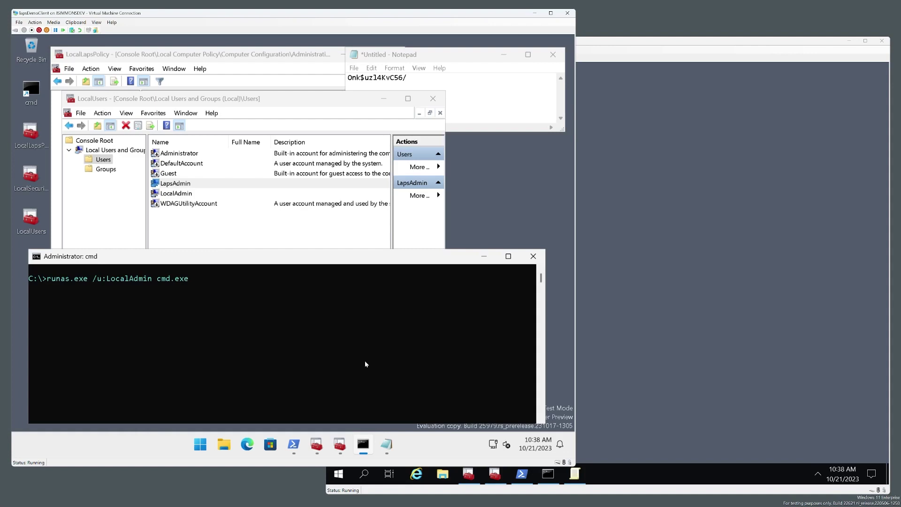
key(Return)
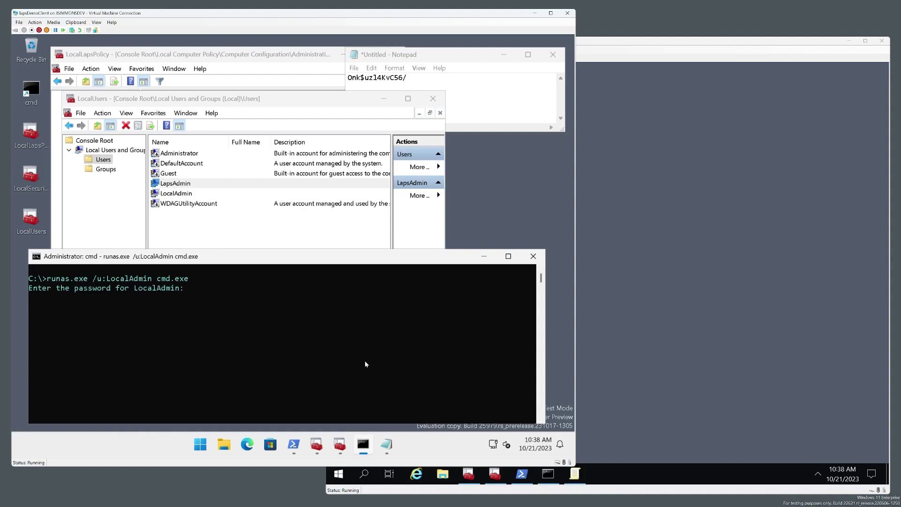
key(Return)
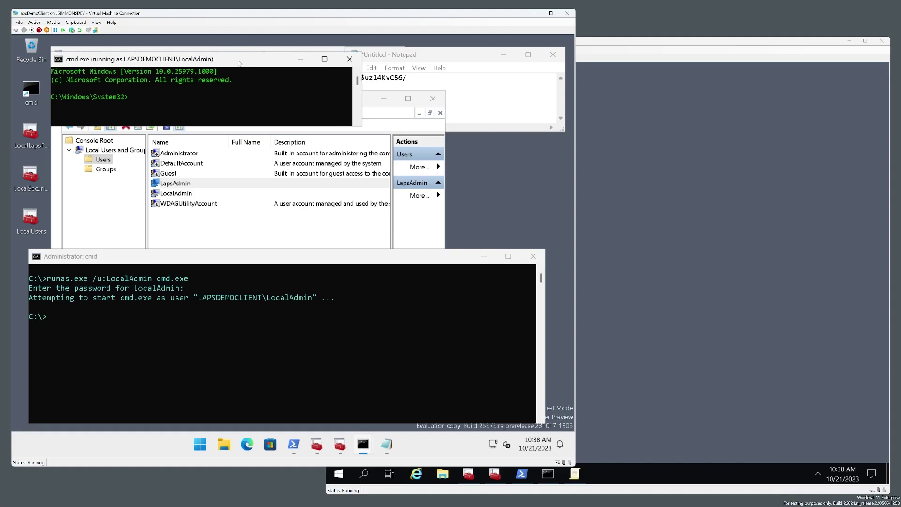
drag(322, 62, 318, 80)
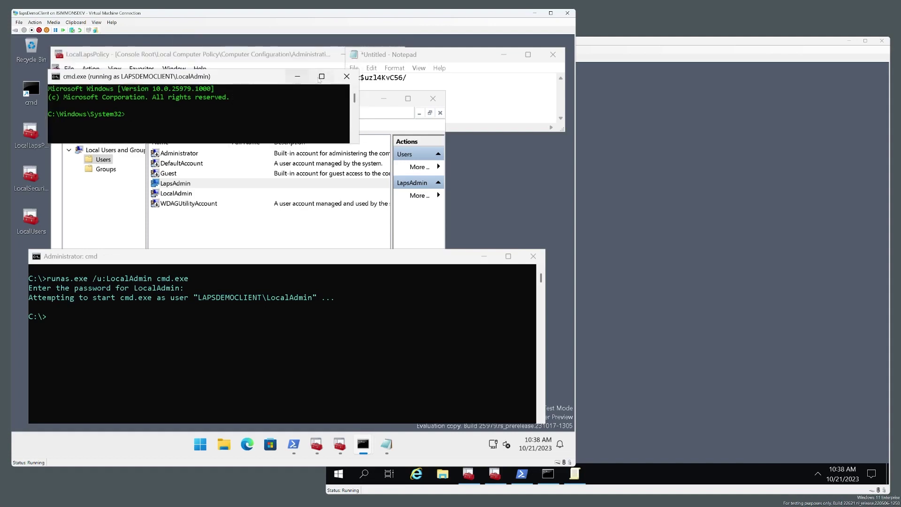
click(346, 76)
Step: Rerun runas as LapsAdmin and paste the stored LAPS password from Notepad at the prompt
click(337, 327)
key(Up)
key(ctrl+Left)
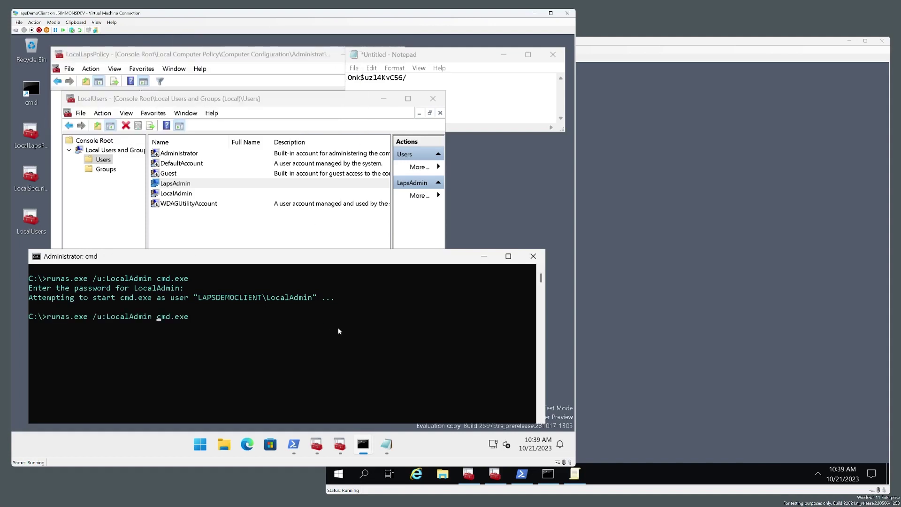
key(Delete)
key(Delete)
key(Delete)
key(Delete)
key(Delete)
text(Laps)
key(Return)
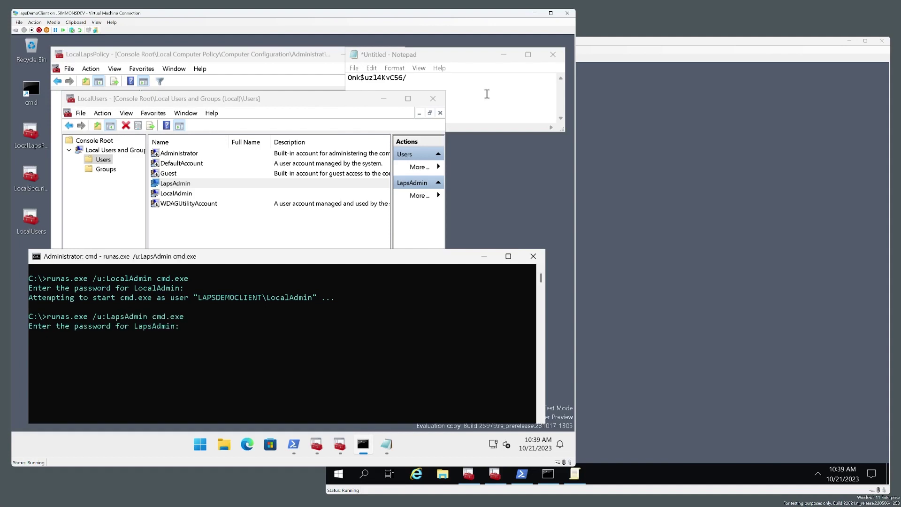
click(501, 80)
key(ctrl+a)
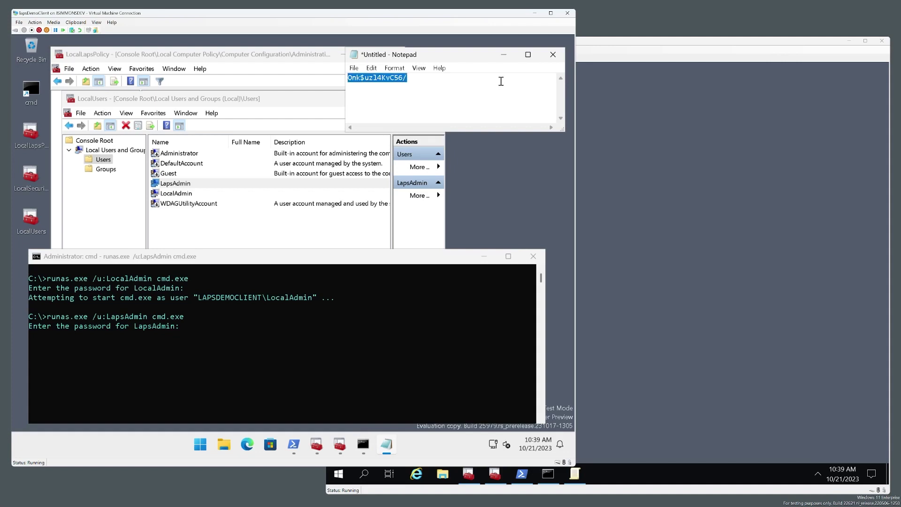
click(382, 347)
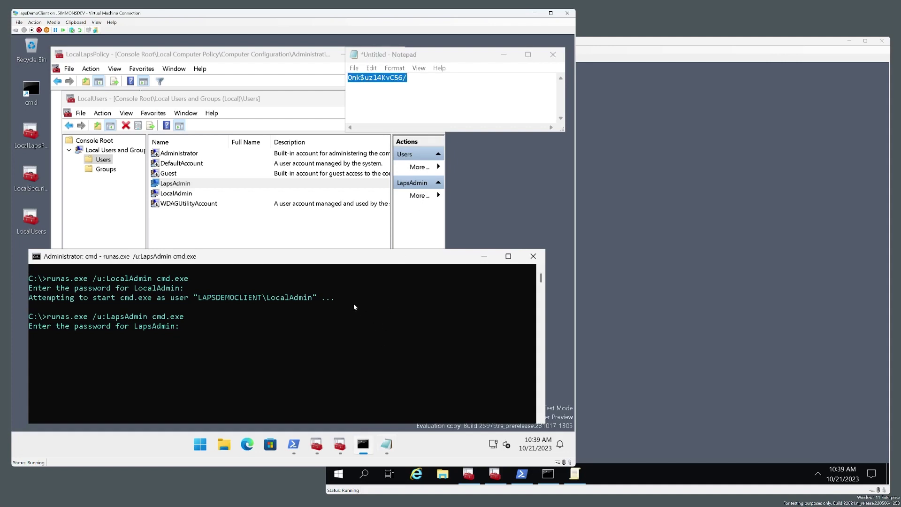
key(ctrl+v)
key(Return)
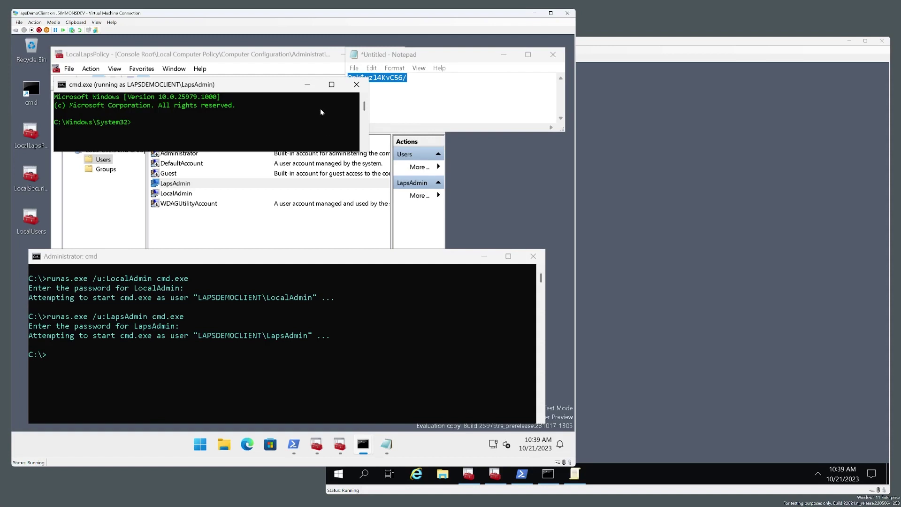
Step: Close the LapsAdmin command window and minimize Local Users and Groups
drag(269, 91, 256, 115)
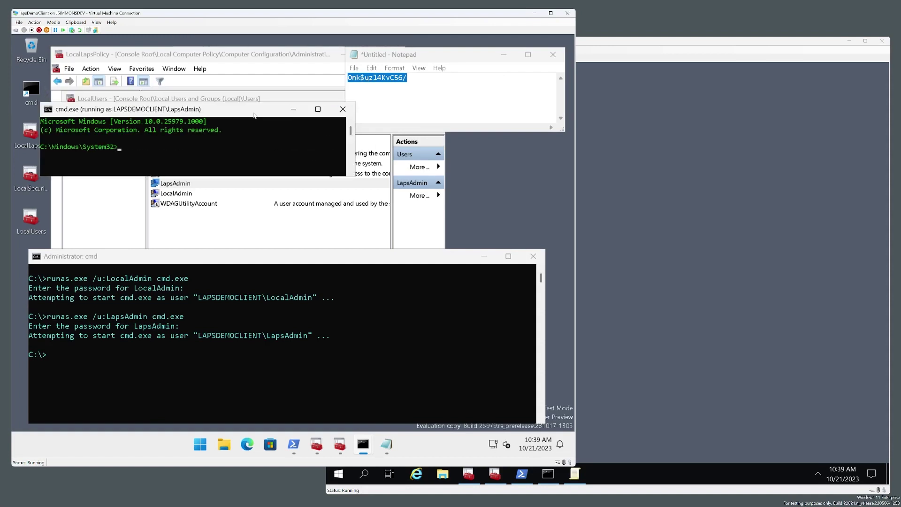
click(343, 111)
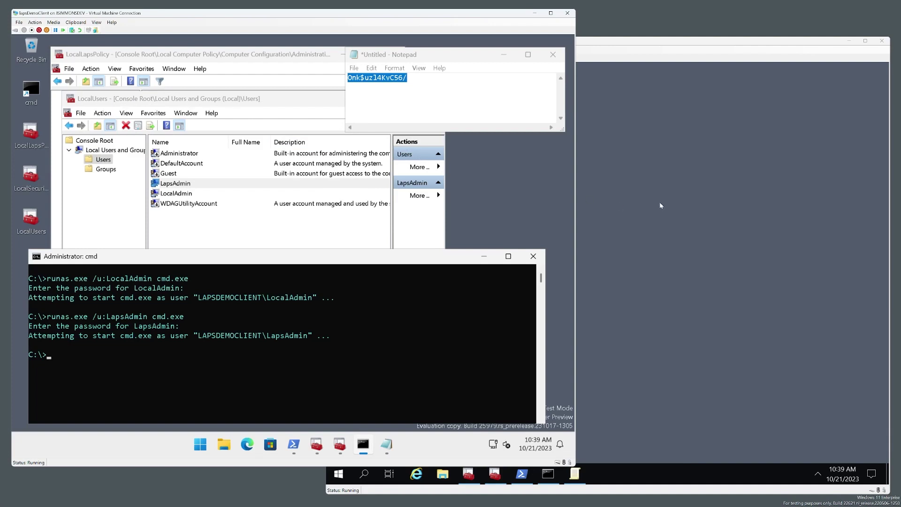
click(385, 105)
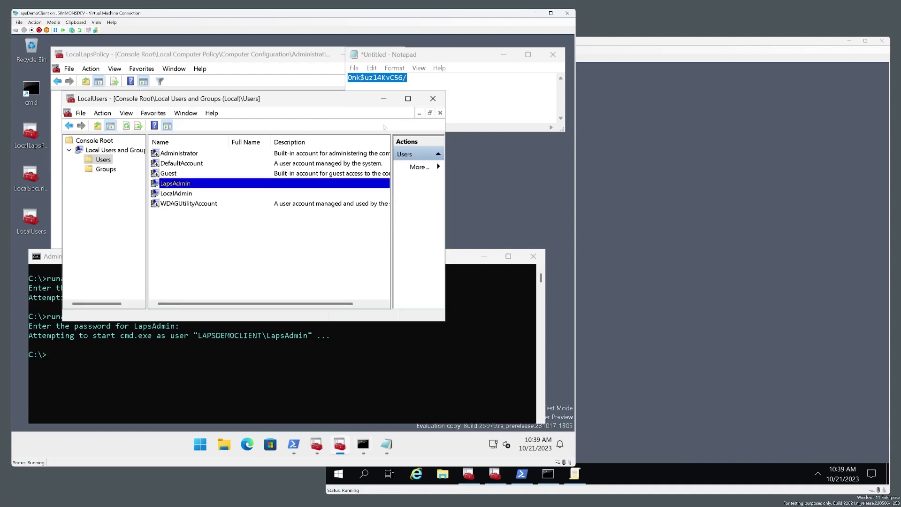
click(384, 99)
Step: On the domain controller, set MaxPwdAgePolicy's Maximum password age from 42 to 3 days and apply
click(268, 214)
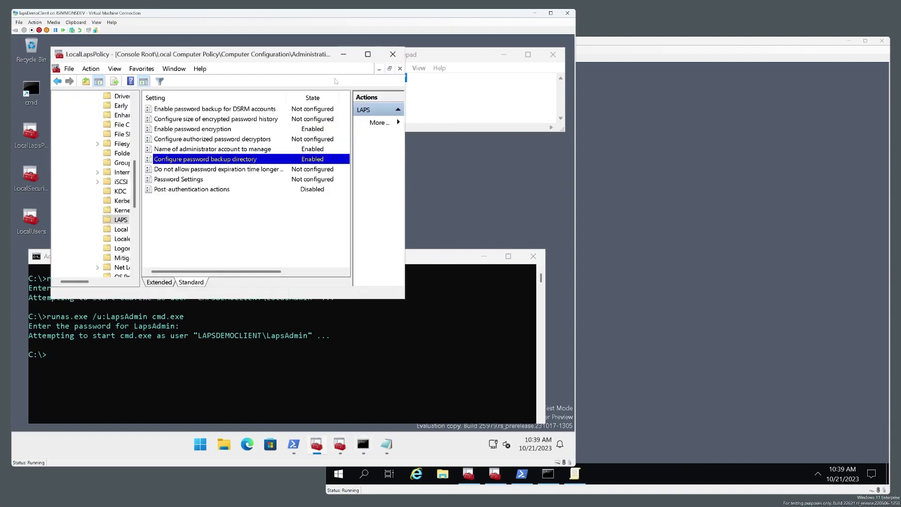
click(344, 55)
click(683, 204)
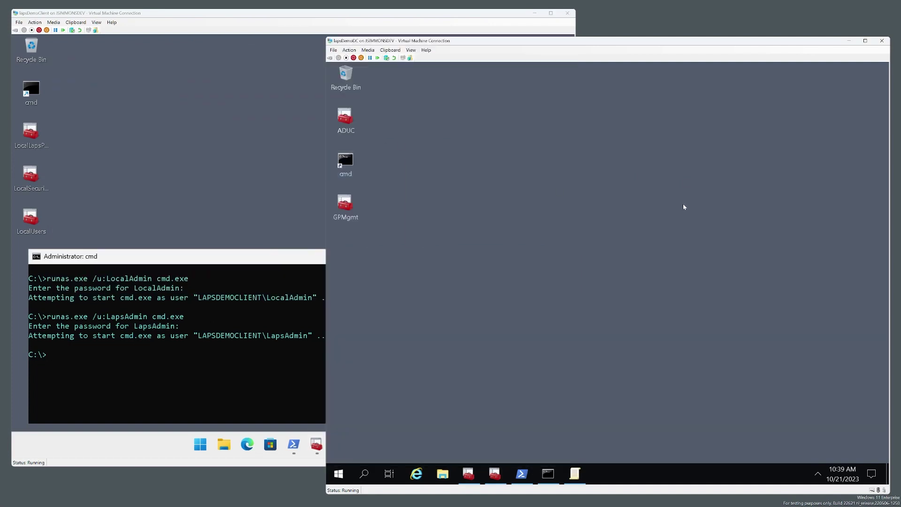
click(581, 475)
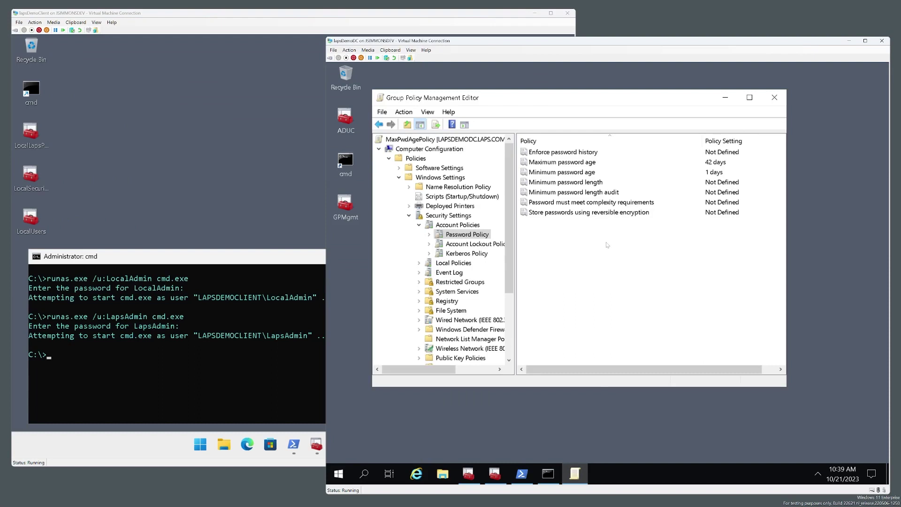
double_click(570, 163)
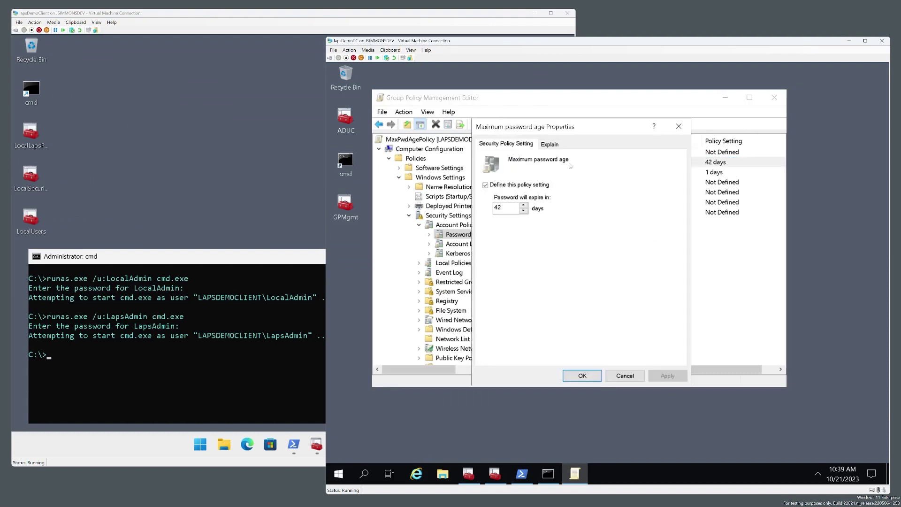
double_click(515, 209)
text(3)
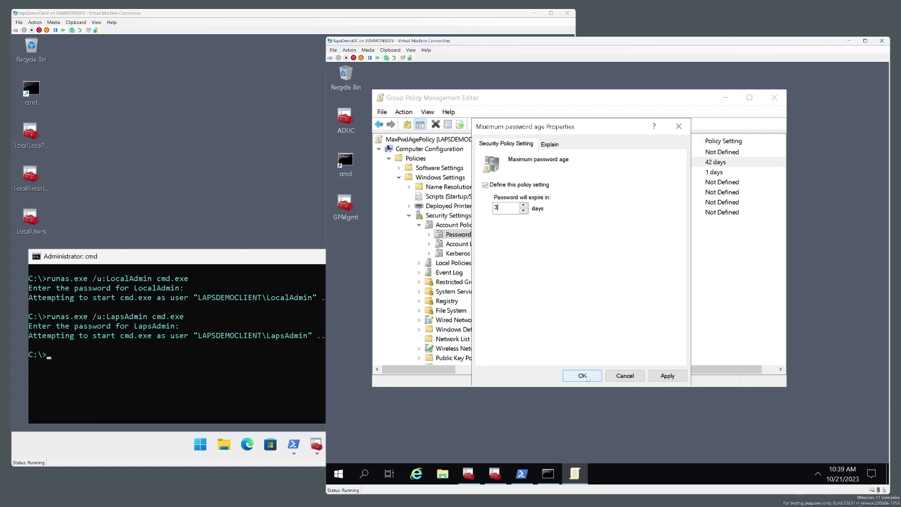
click(667, 375)
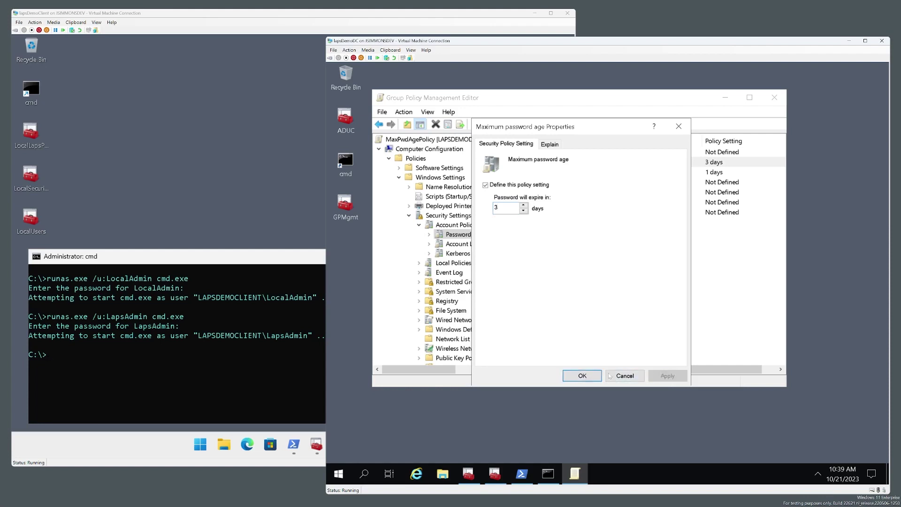
click(581, 376)
Step: Run gpupdate /target:computer /force on the client VM and clear the console
click(237, 383)
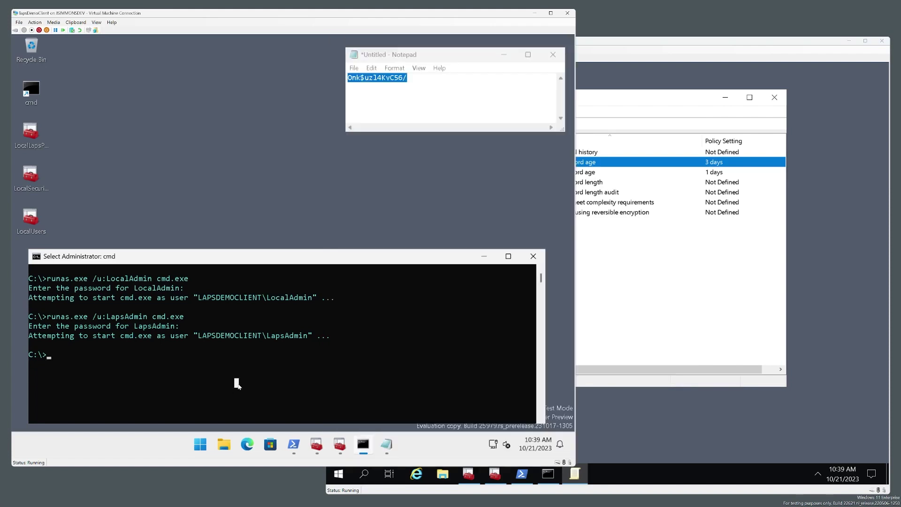
text(gpupda)
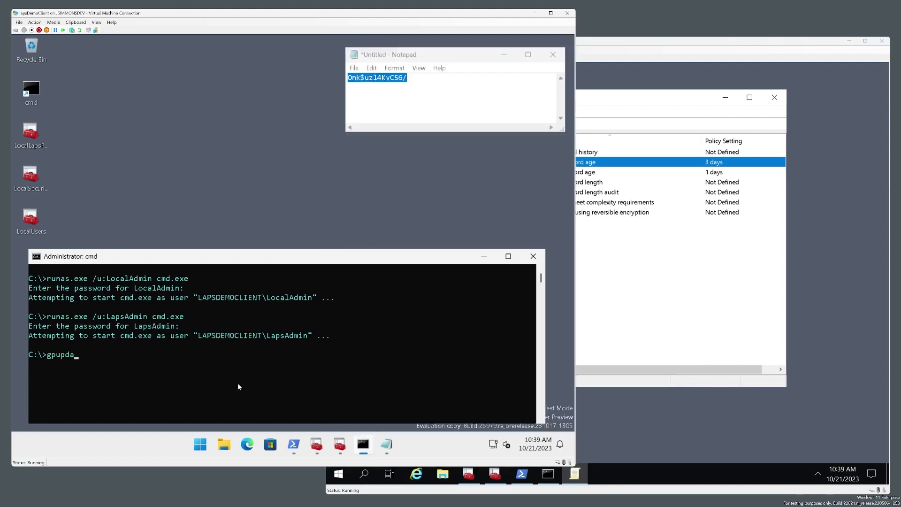
text(te /target:computer /force)
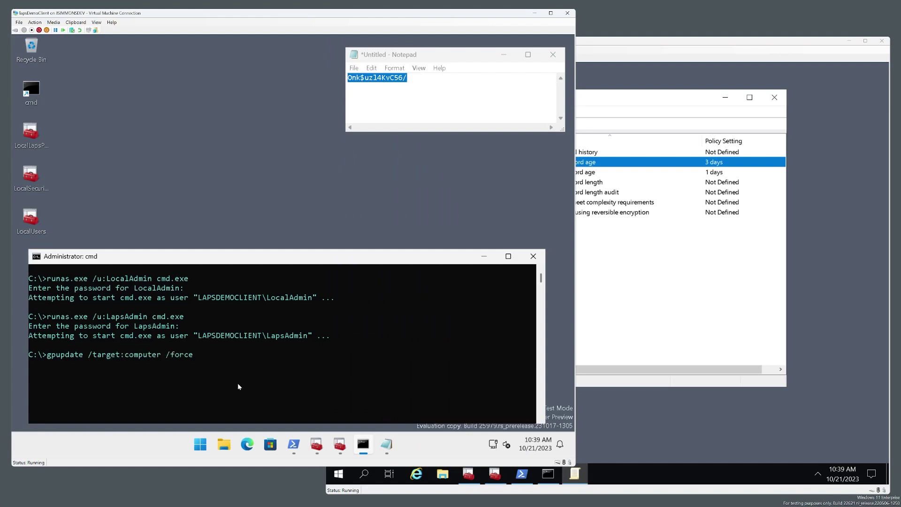
key(Return)
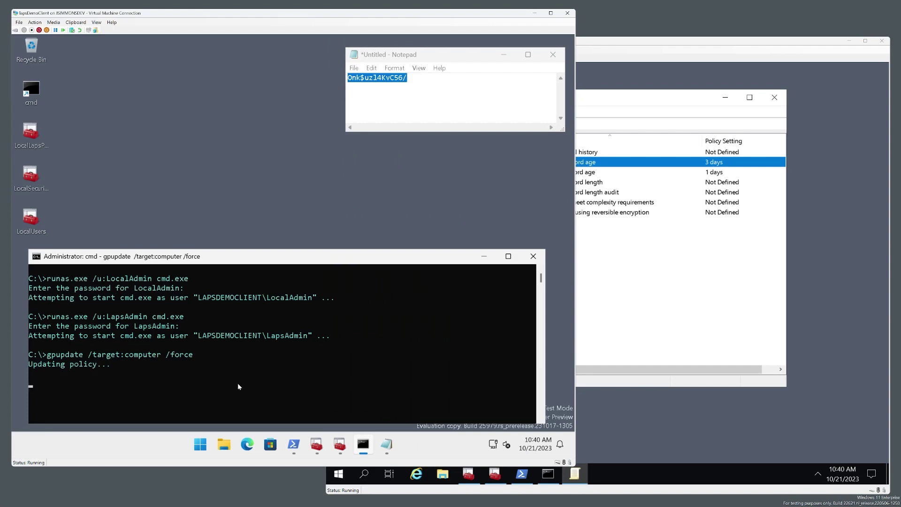
text(cls)
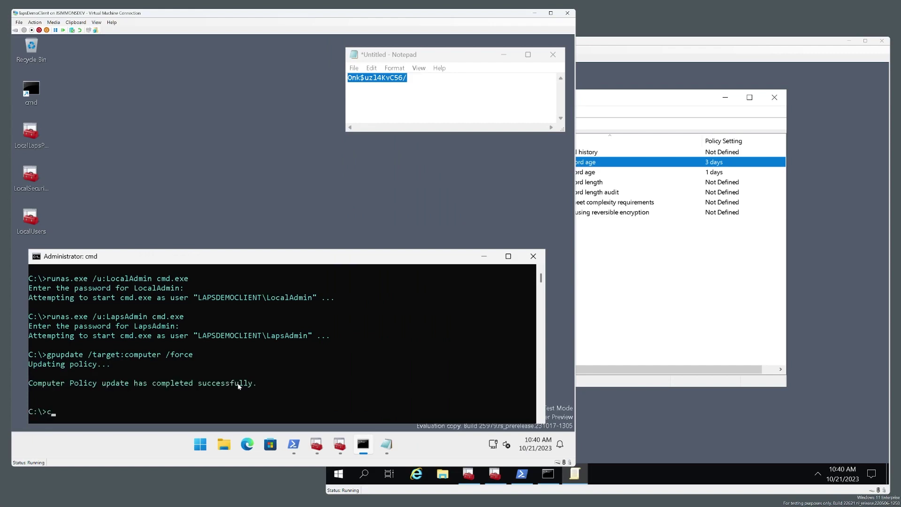
key(Return)
Step: Run net accounts to verify the 3-day Maximum password age, then clear the console
text(net accounts)
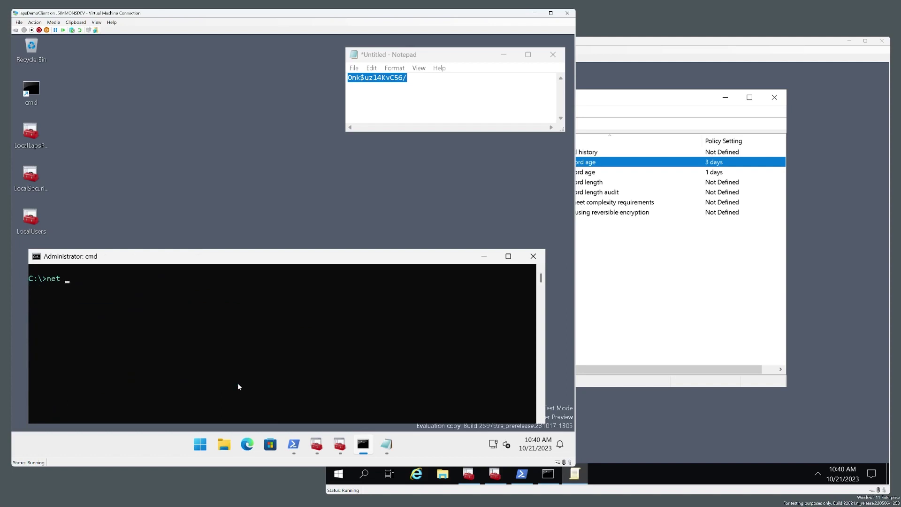
key(Return)
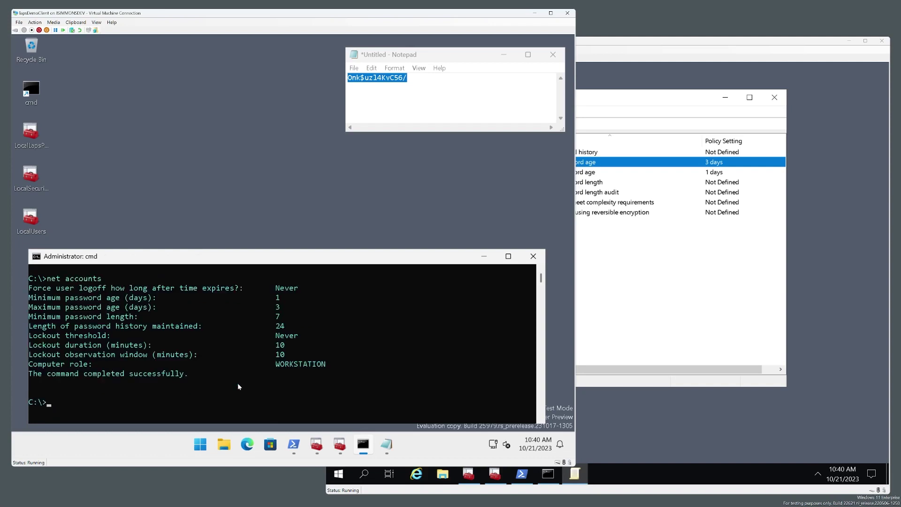
drag(56, 307, 292, 306)
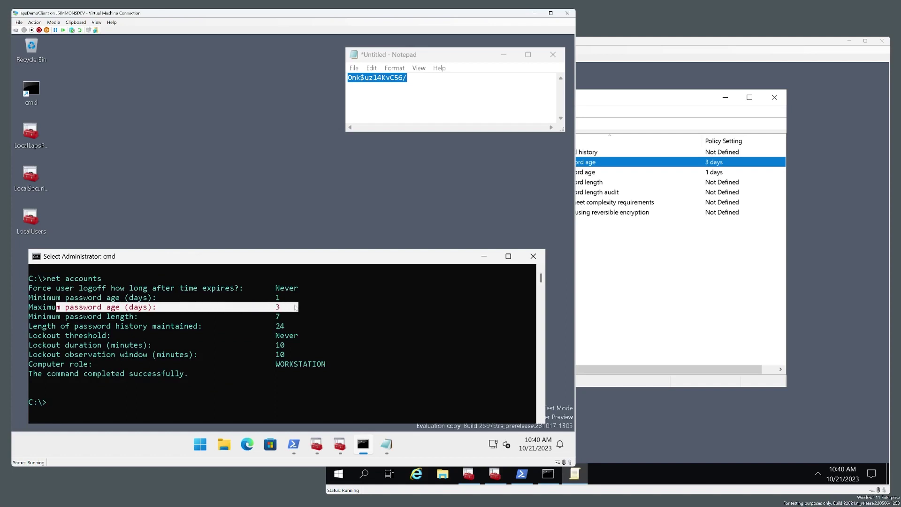
right_click(296, 307)
text(cls)
key(Return)
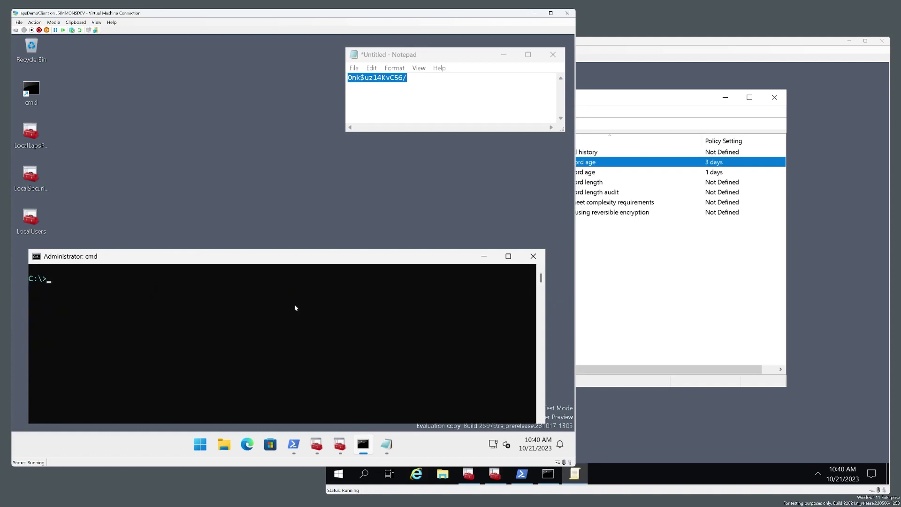
Step: Check the LocalAdmin and LapsAdmin account properties, then minimize Local Users and Groups
click(341, 445)
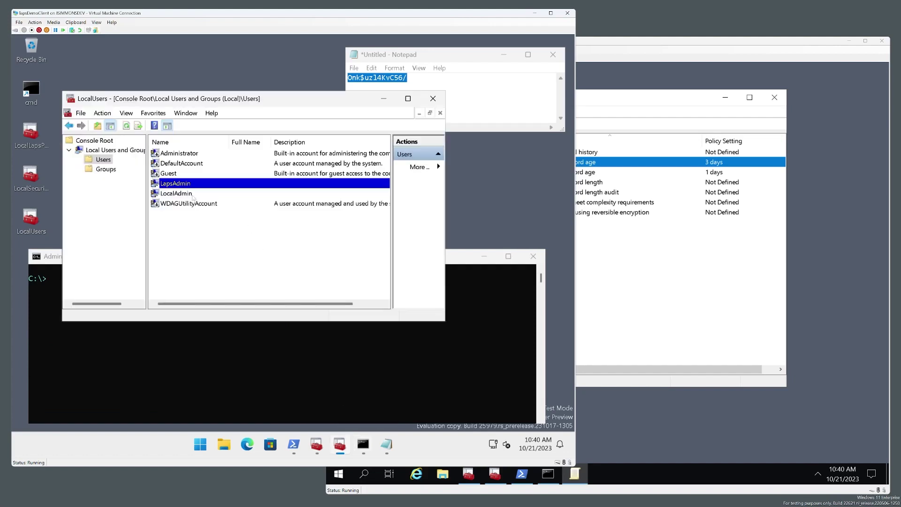
double_click(194, 194)
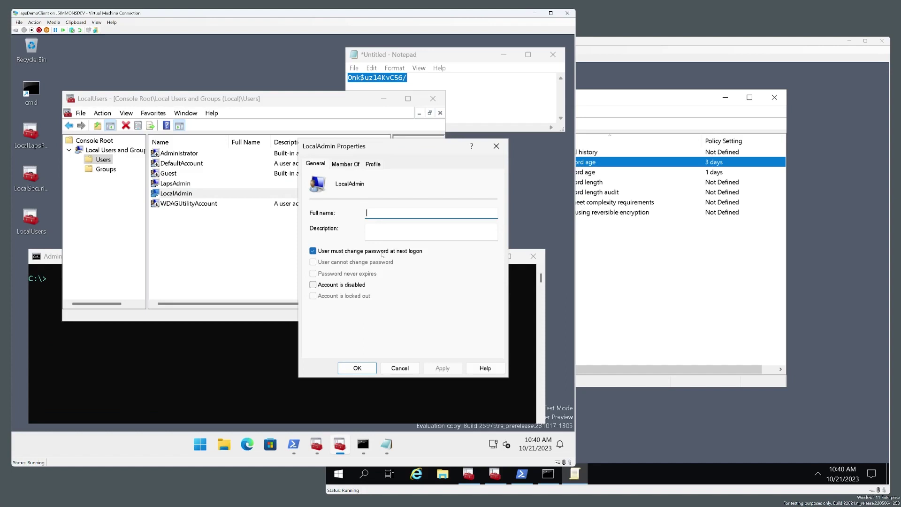
key(Escape)
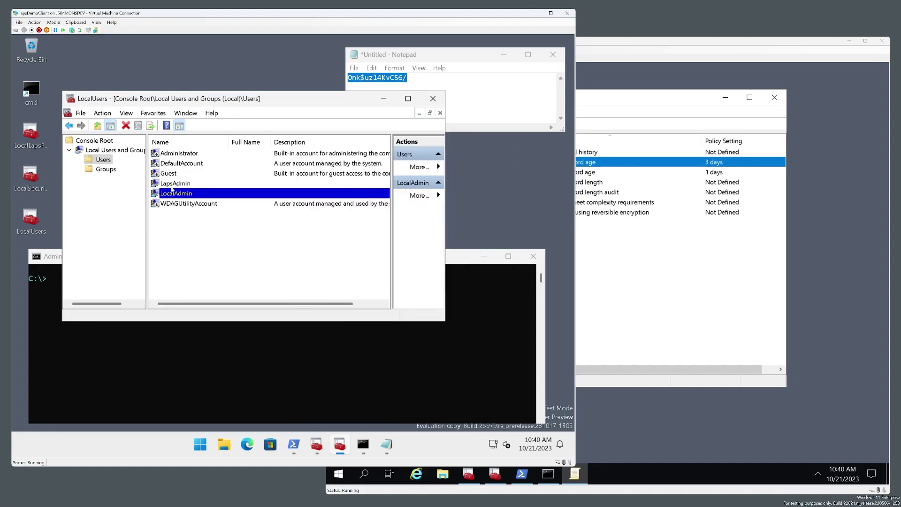
double_click(174, 184)
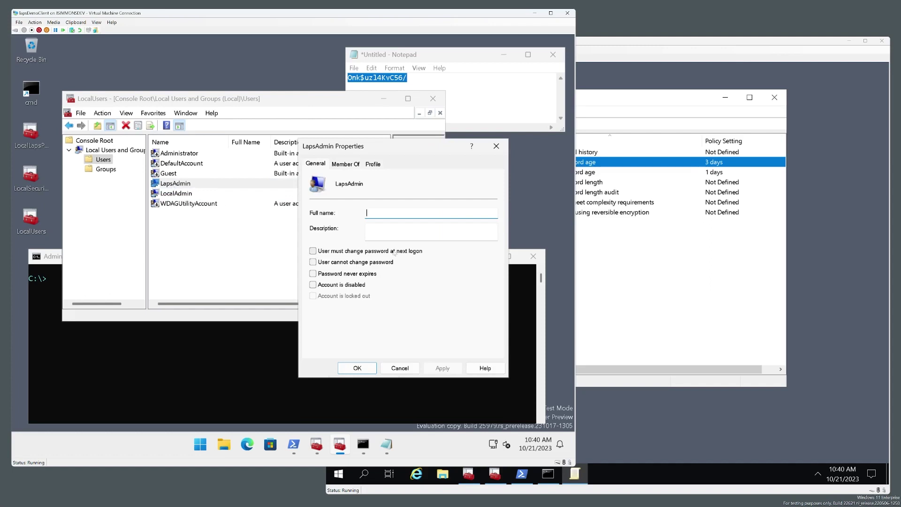
key(Escape)
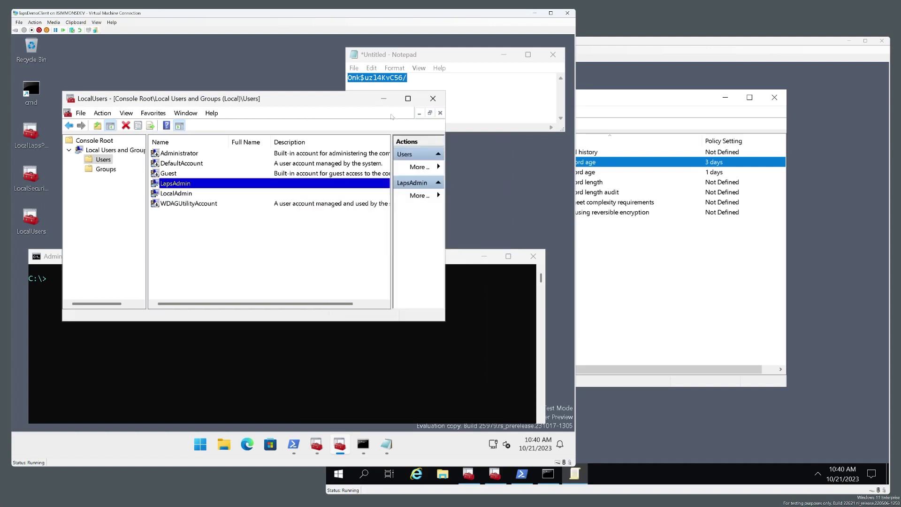
click(383, 99)
click(327, 305)
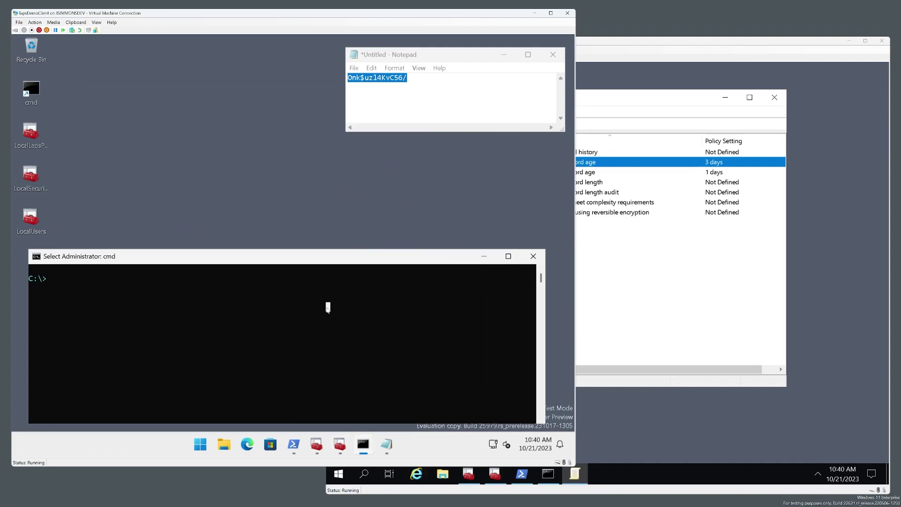
Step: Run 'net user LocalAdmin' and copy its password expiry date, 10/19/2023
text(net user LocalAdmin)
key(Return)
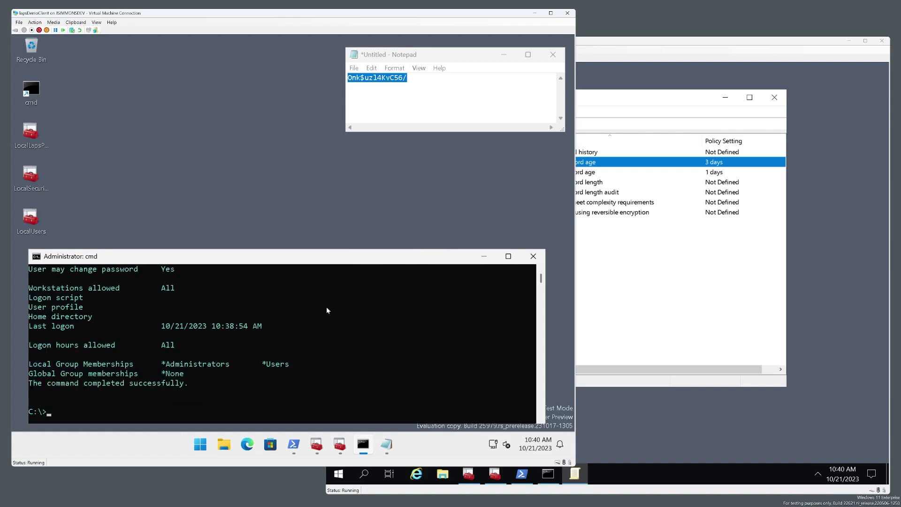
scroll(328, 310, up, 5)
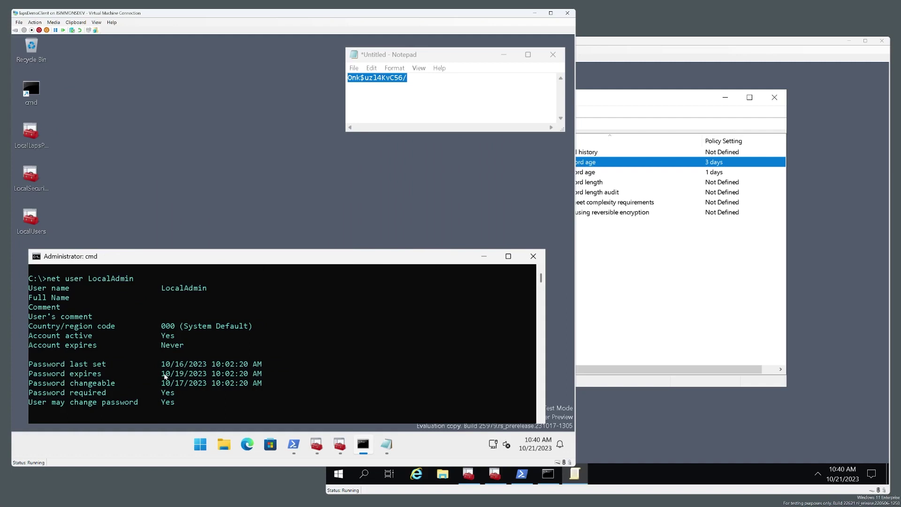
drag(162, 376, 263, 375)
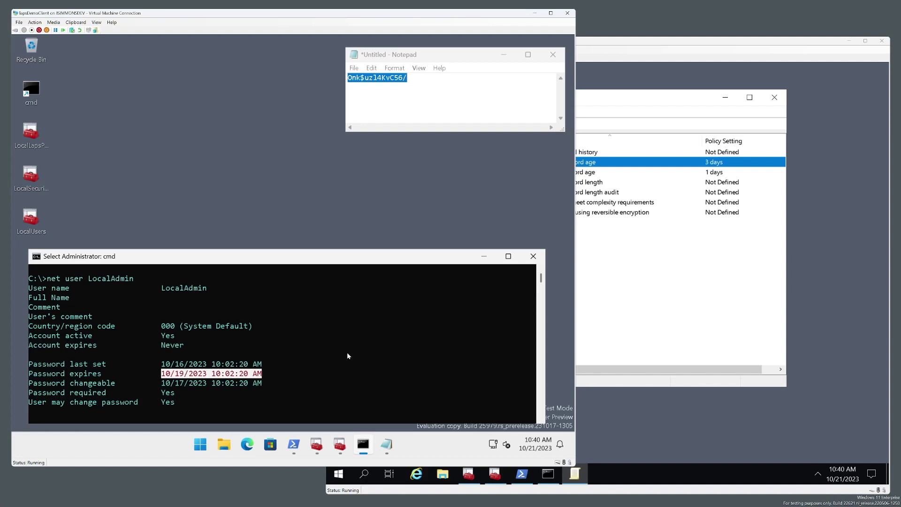
right_click(254, 360)
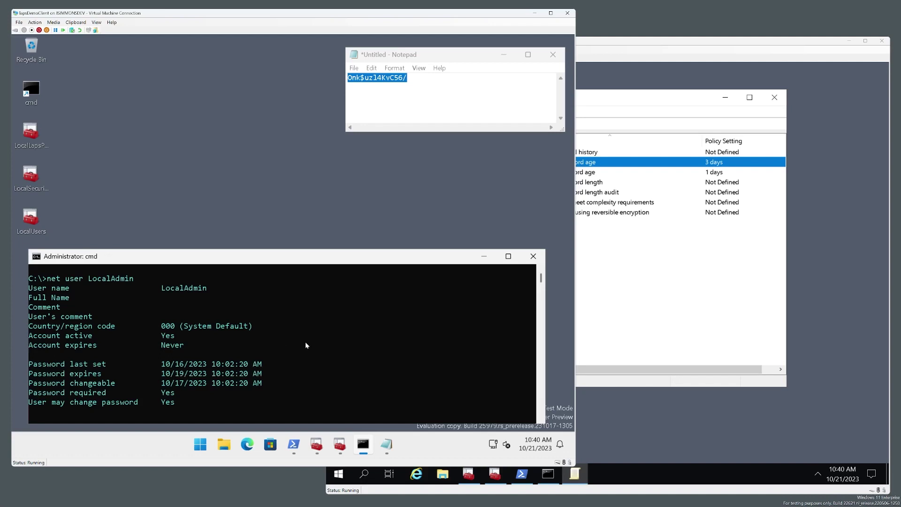
Step: Run 'net user LapsAdmin' and copy its Password expires line showing 10/19/2023
key(Up)
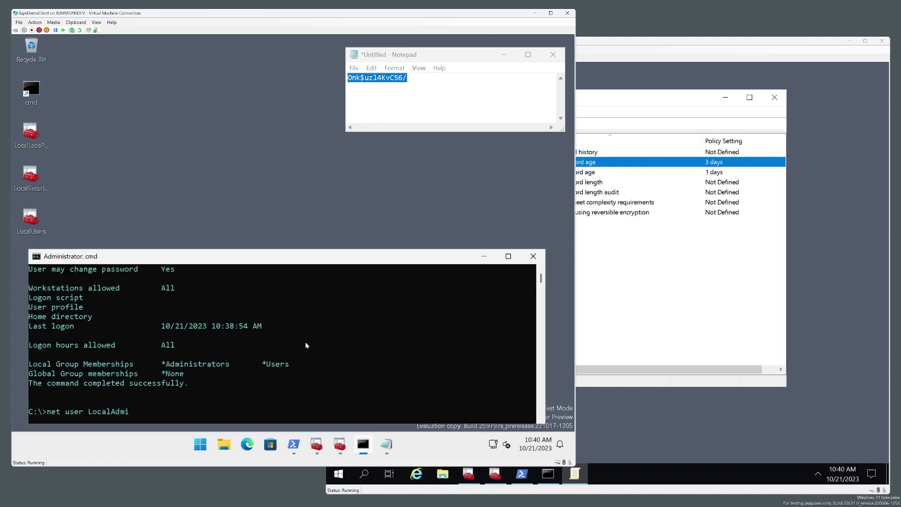
key(BackSpace)
key(BackSpace)
key(BackSpace)
key(BackSpace)
key(BackSpace)
key(BackSpace)
key(BackSpace)
key(BackSpace)
text(apsAdmin)
key(Return)
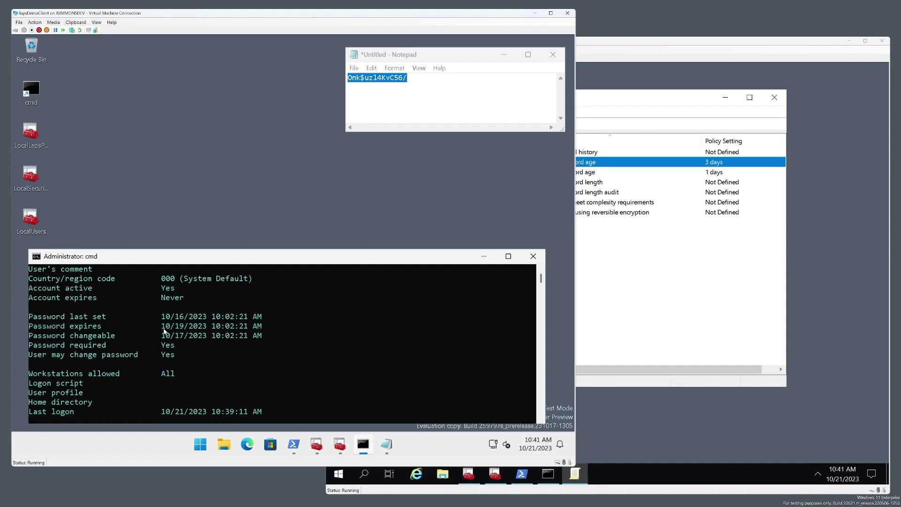
drag(162, 329, 206, 330)
drag(257, 328, 262, 329)
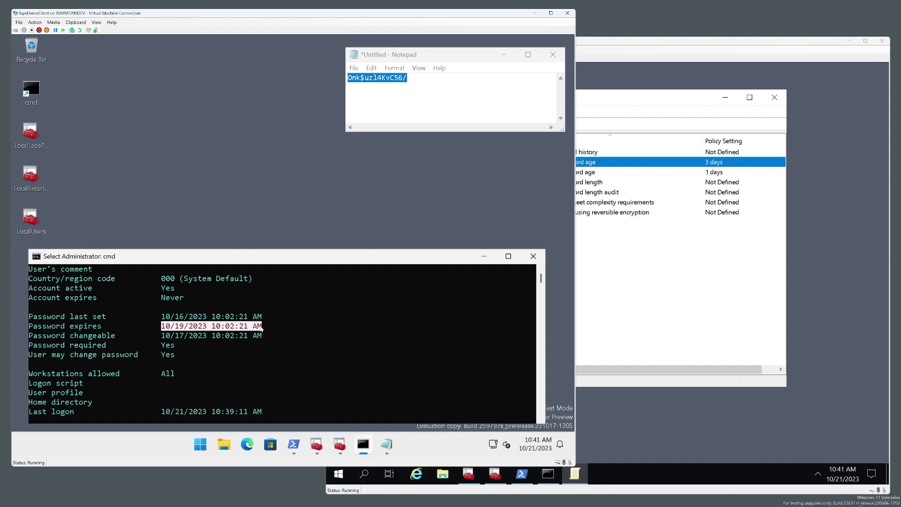
right_click(260, 328)
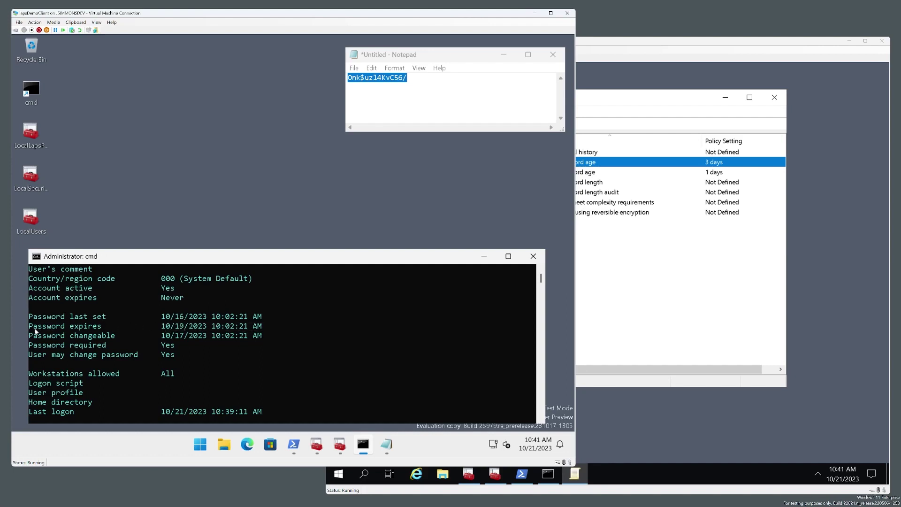
drag(29, 327, 272, 329)
right_click(271, 329)
Step: Clear the screen and run 'runas.exe /u:LocalAdmin cmd.exe', entering the password
text(cls)
key(Return)
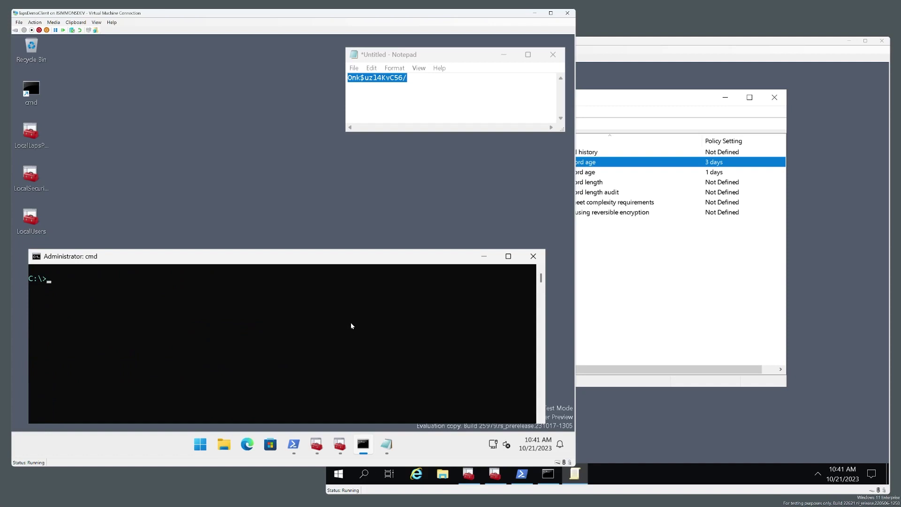
text(runas.exe /u:LocalAdmin cmd.exe)
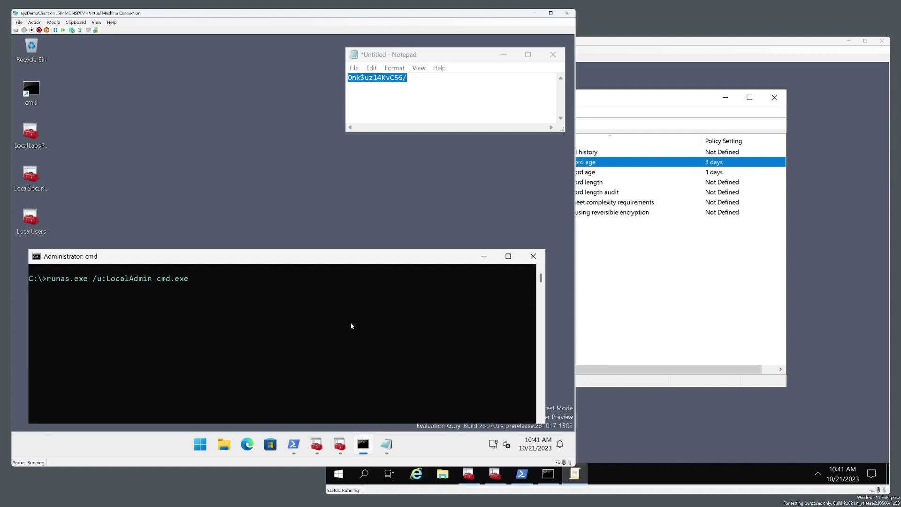
key(Return)
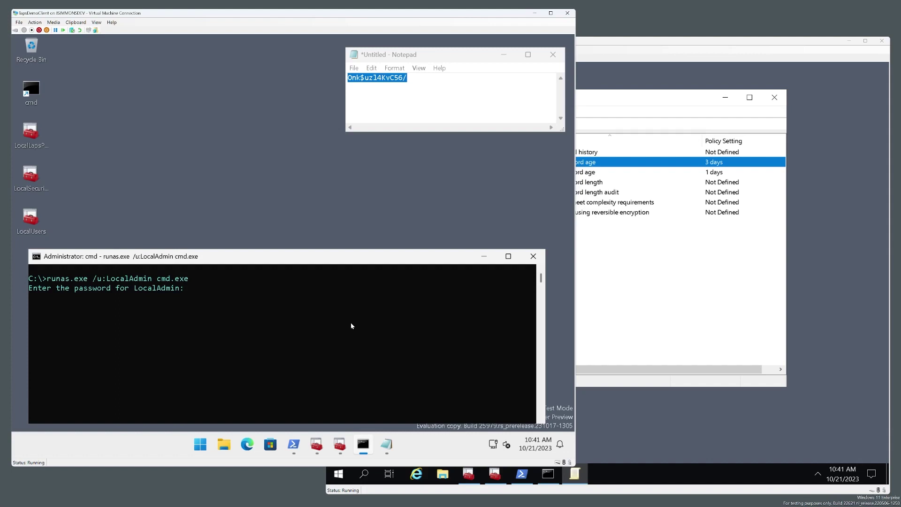
key(Return)
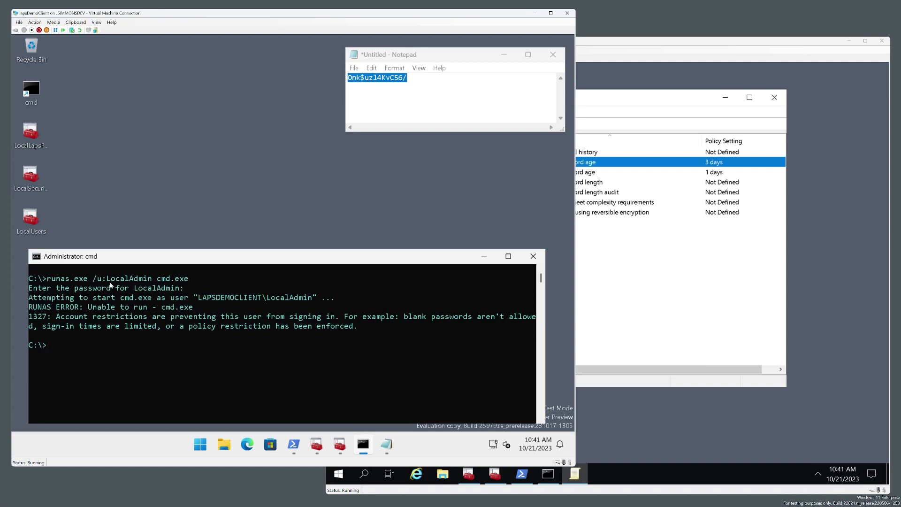
Step: Copy the RUNAS error 1327 account-restriction output and recall the runas command
drag(44, 279, 381, 328)
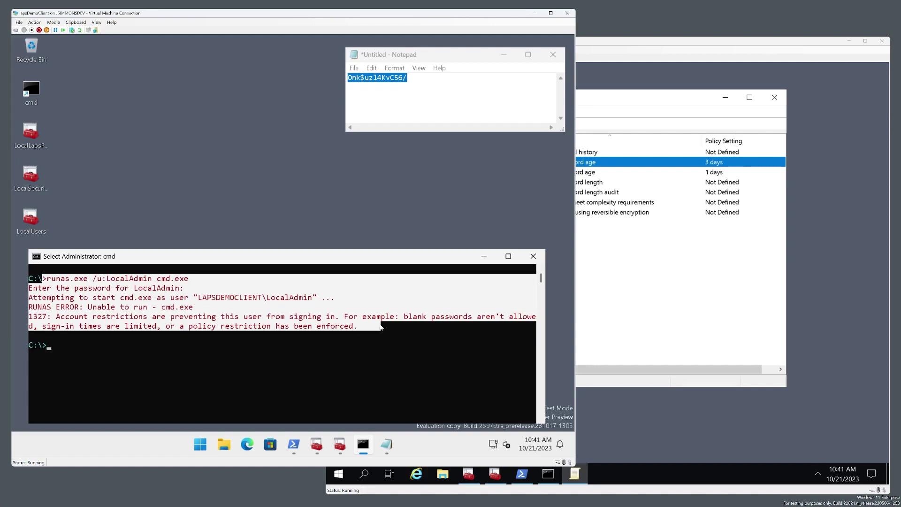
right_click(381, 326)
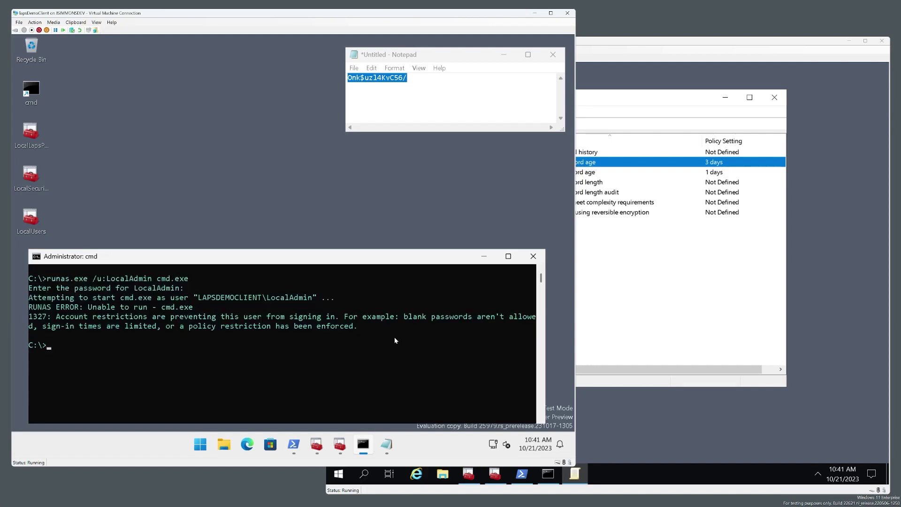
key(Up)
Step: Change the runas command to '/u:LapsAdmin' and run it
key(ctrl+Left)
key(ctrl+Left)
key(Right)
key(Right)
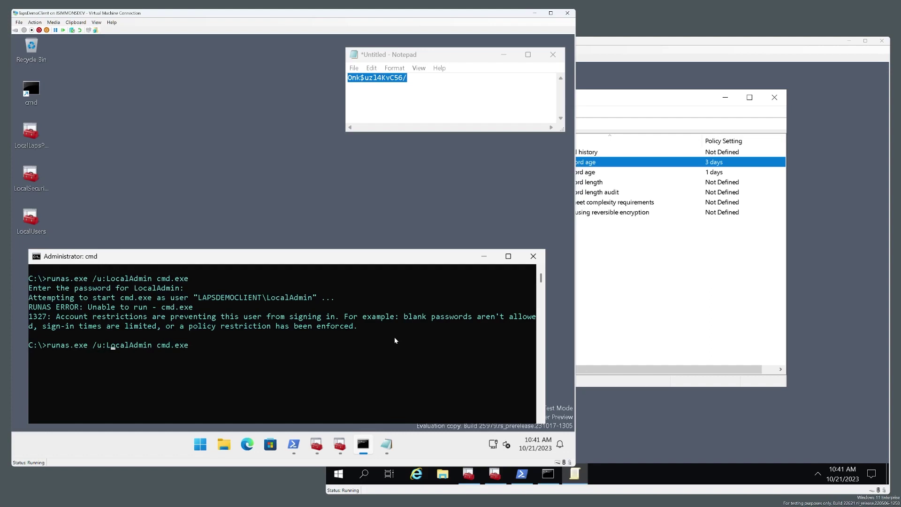
key(Delete)
key(Delete)
key(Delete)
key(Delete)
text(aps)
key(Return)
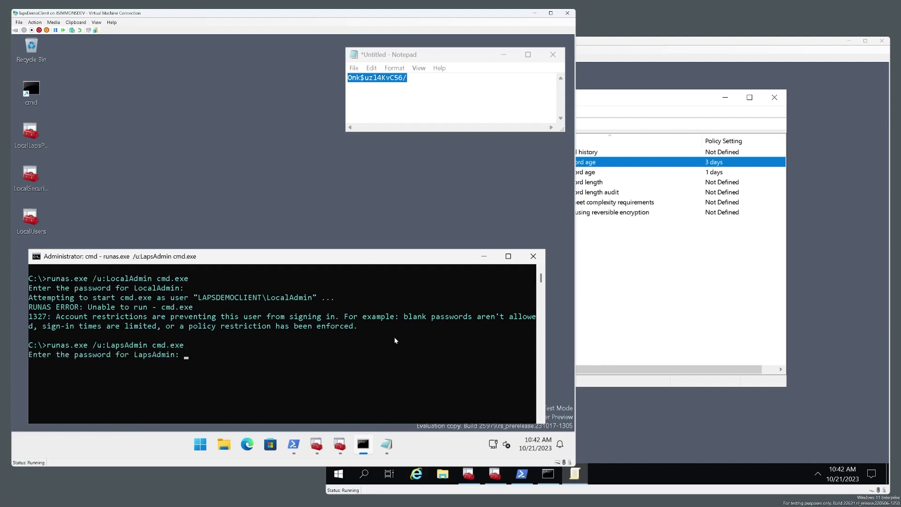
Step: Copy the LapsAdmin password from Notepad and paste it into the runas prompt
click(439, 84)
key(Up)
key(End)
key(shift+Home)
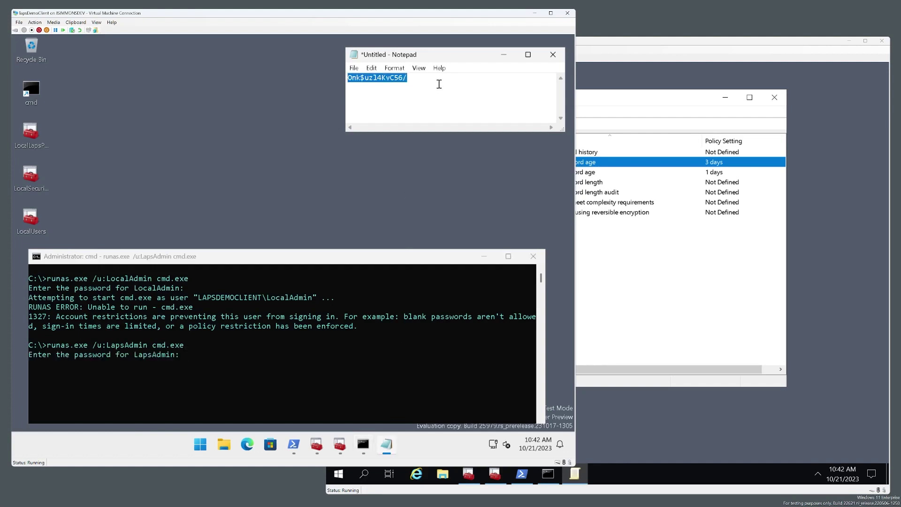
click(381, 284)
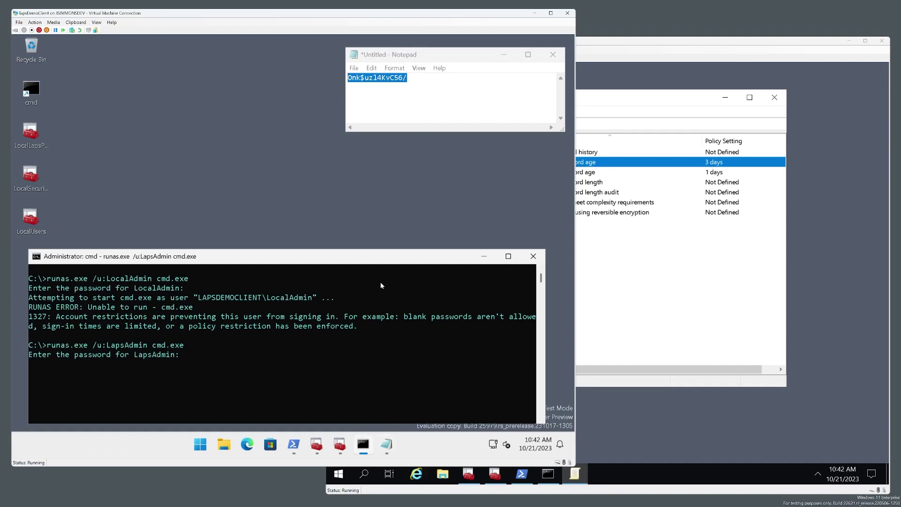
key(ctrl+v)
key(Return)
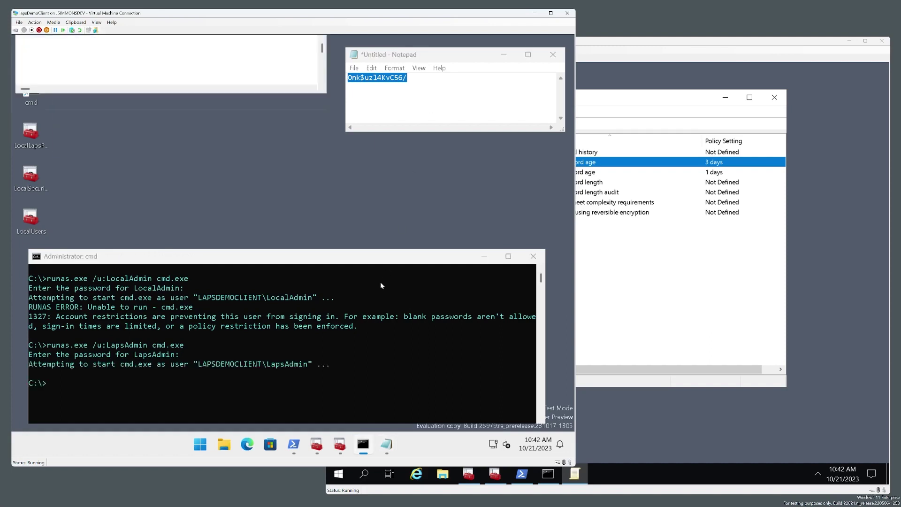